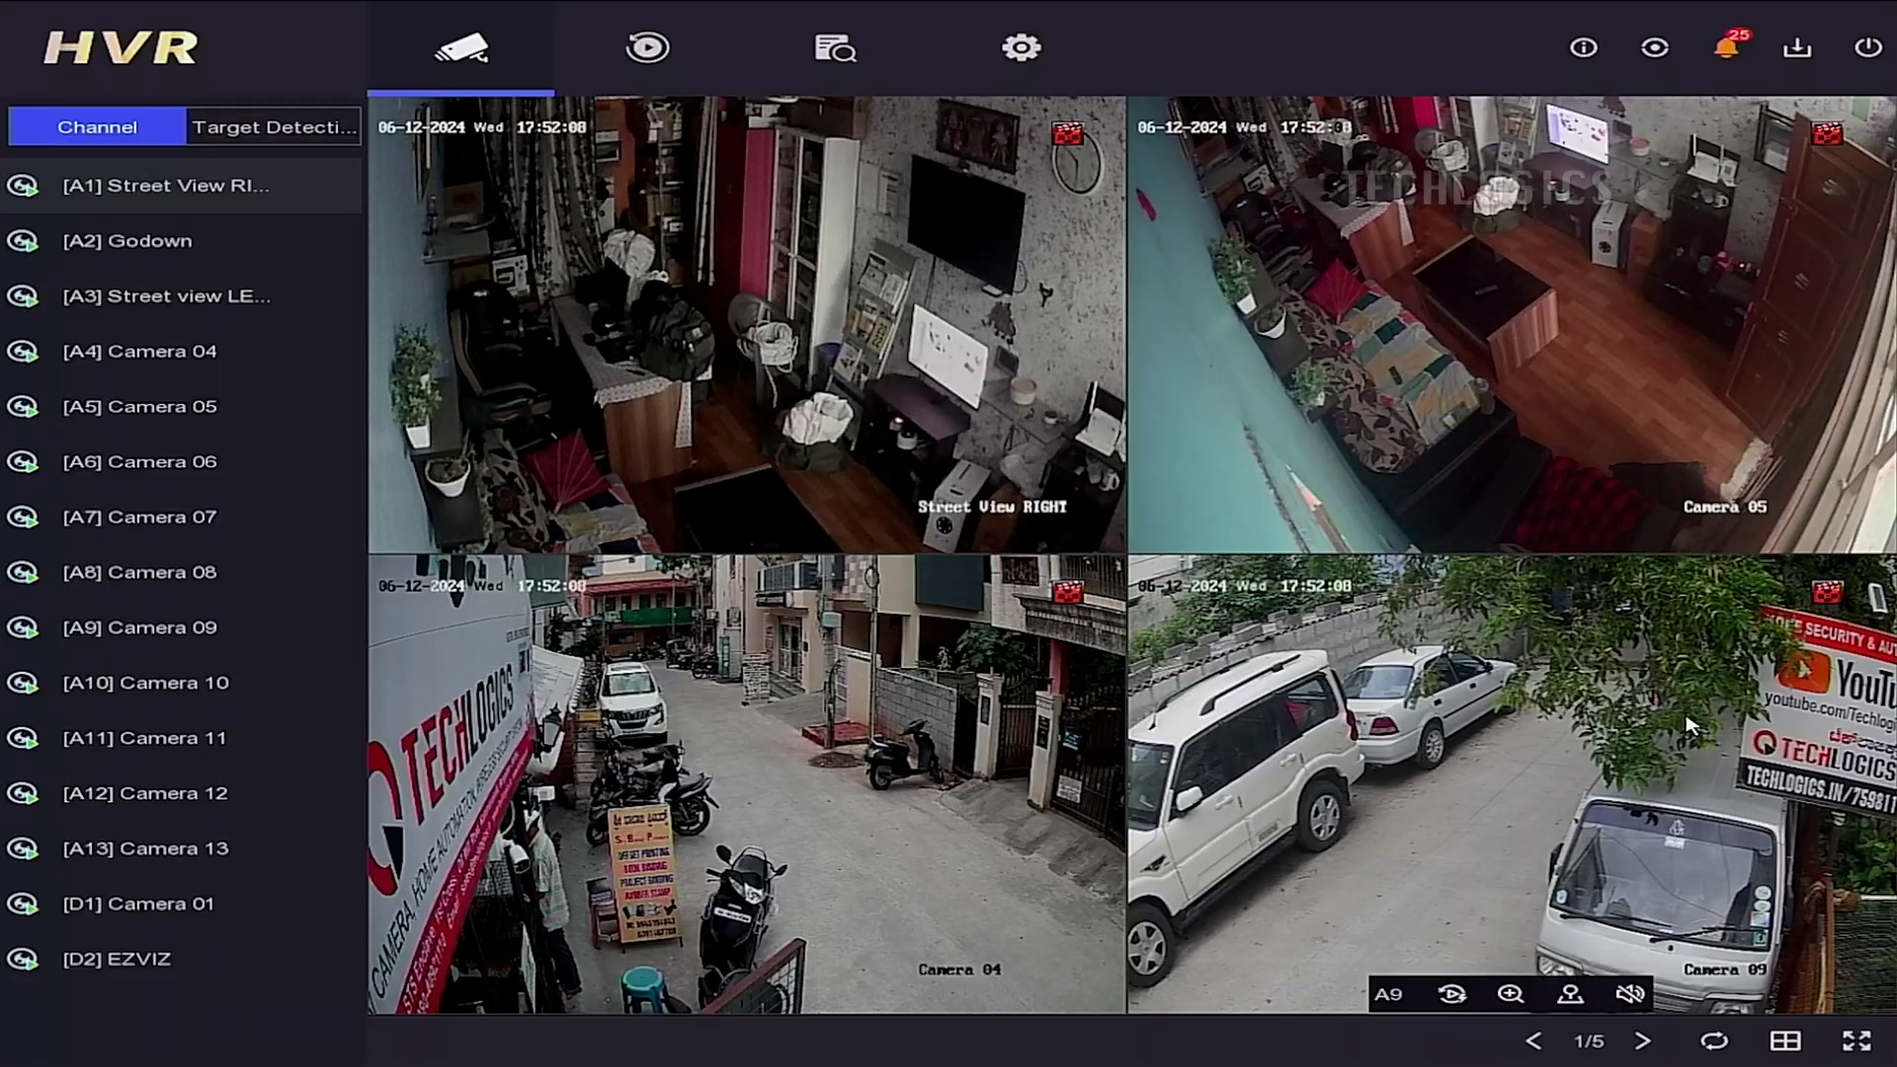
Step: Expand the Camera 09 tile to a single full-screen live view
double_click(1690, 726)
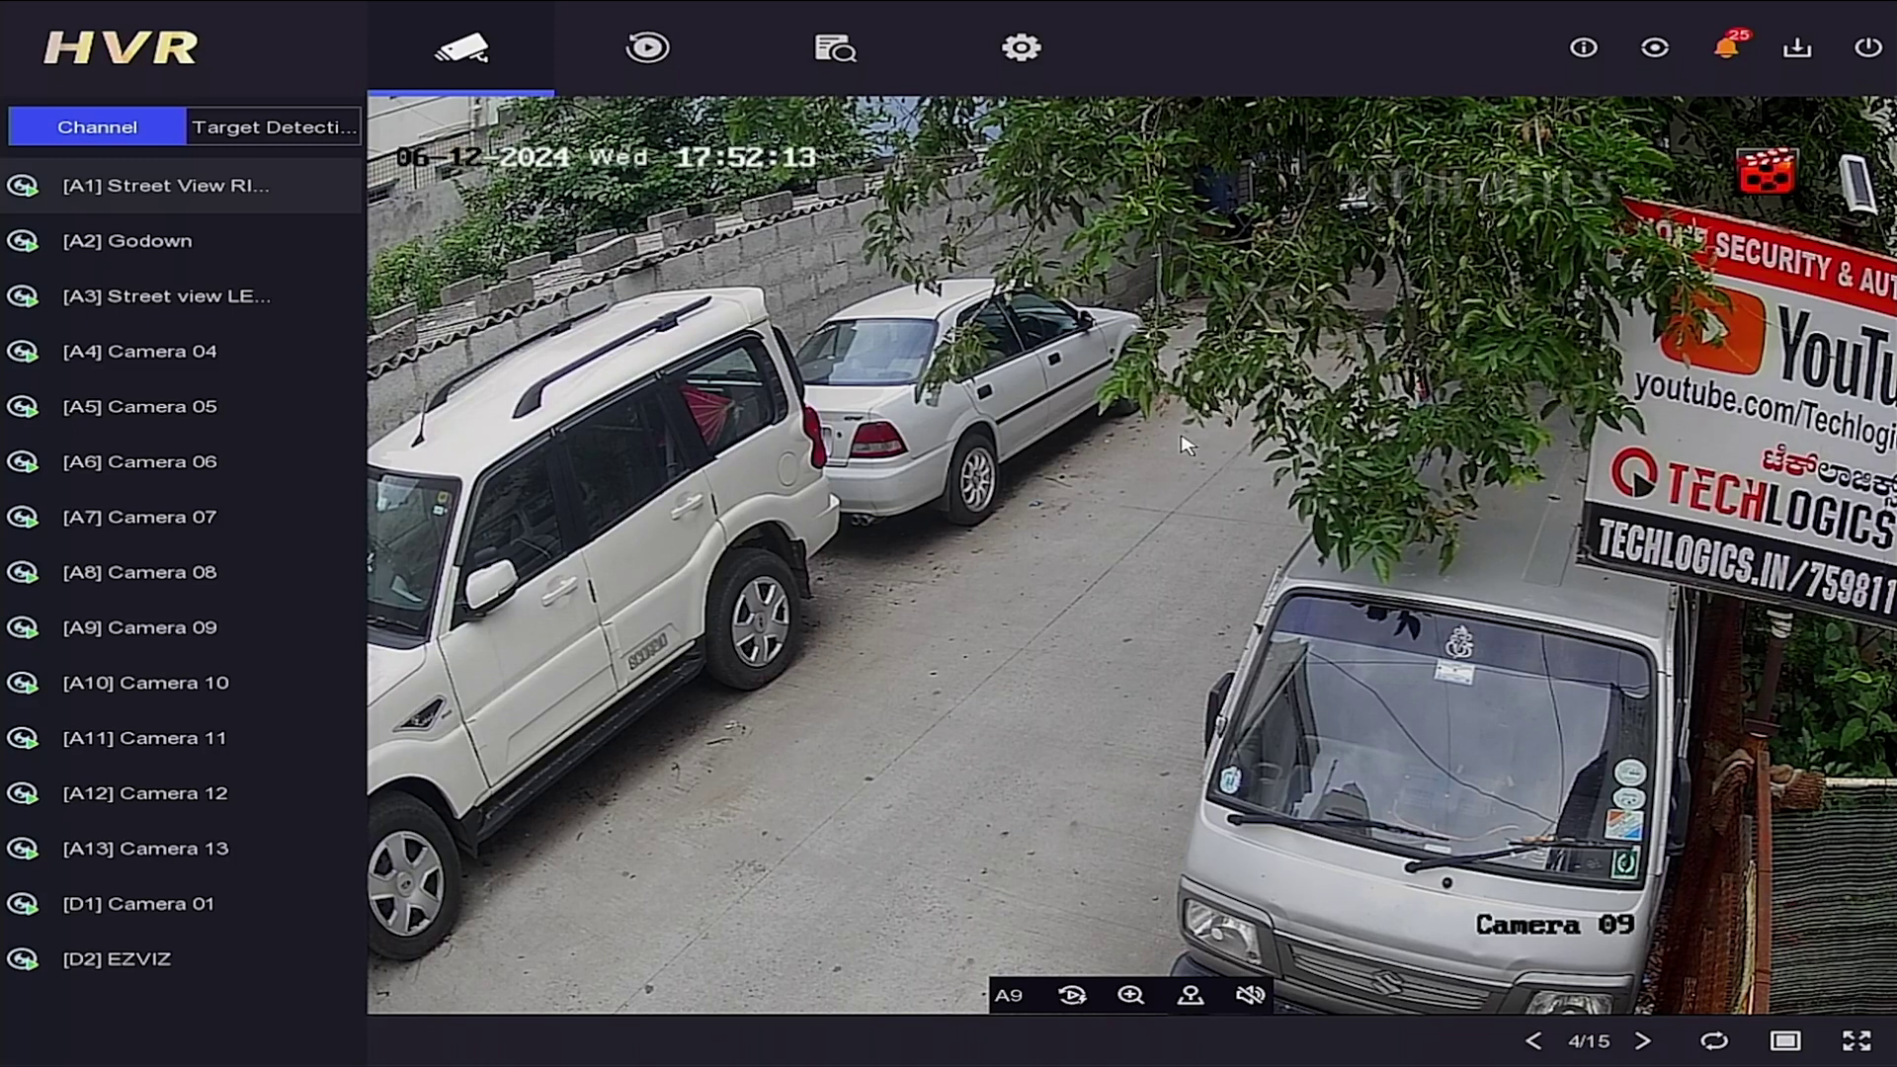
Step: Navigate to the Line Crossing page under Configuration > Event > Perimeter Protection
click(1067, 56)
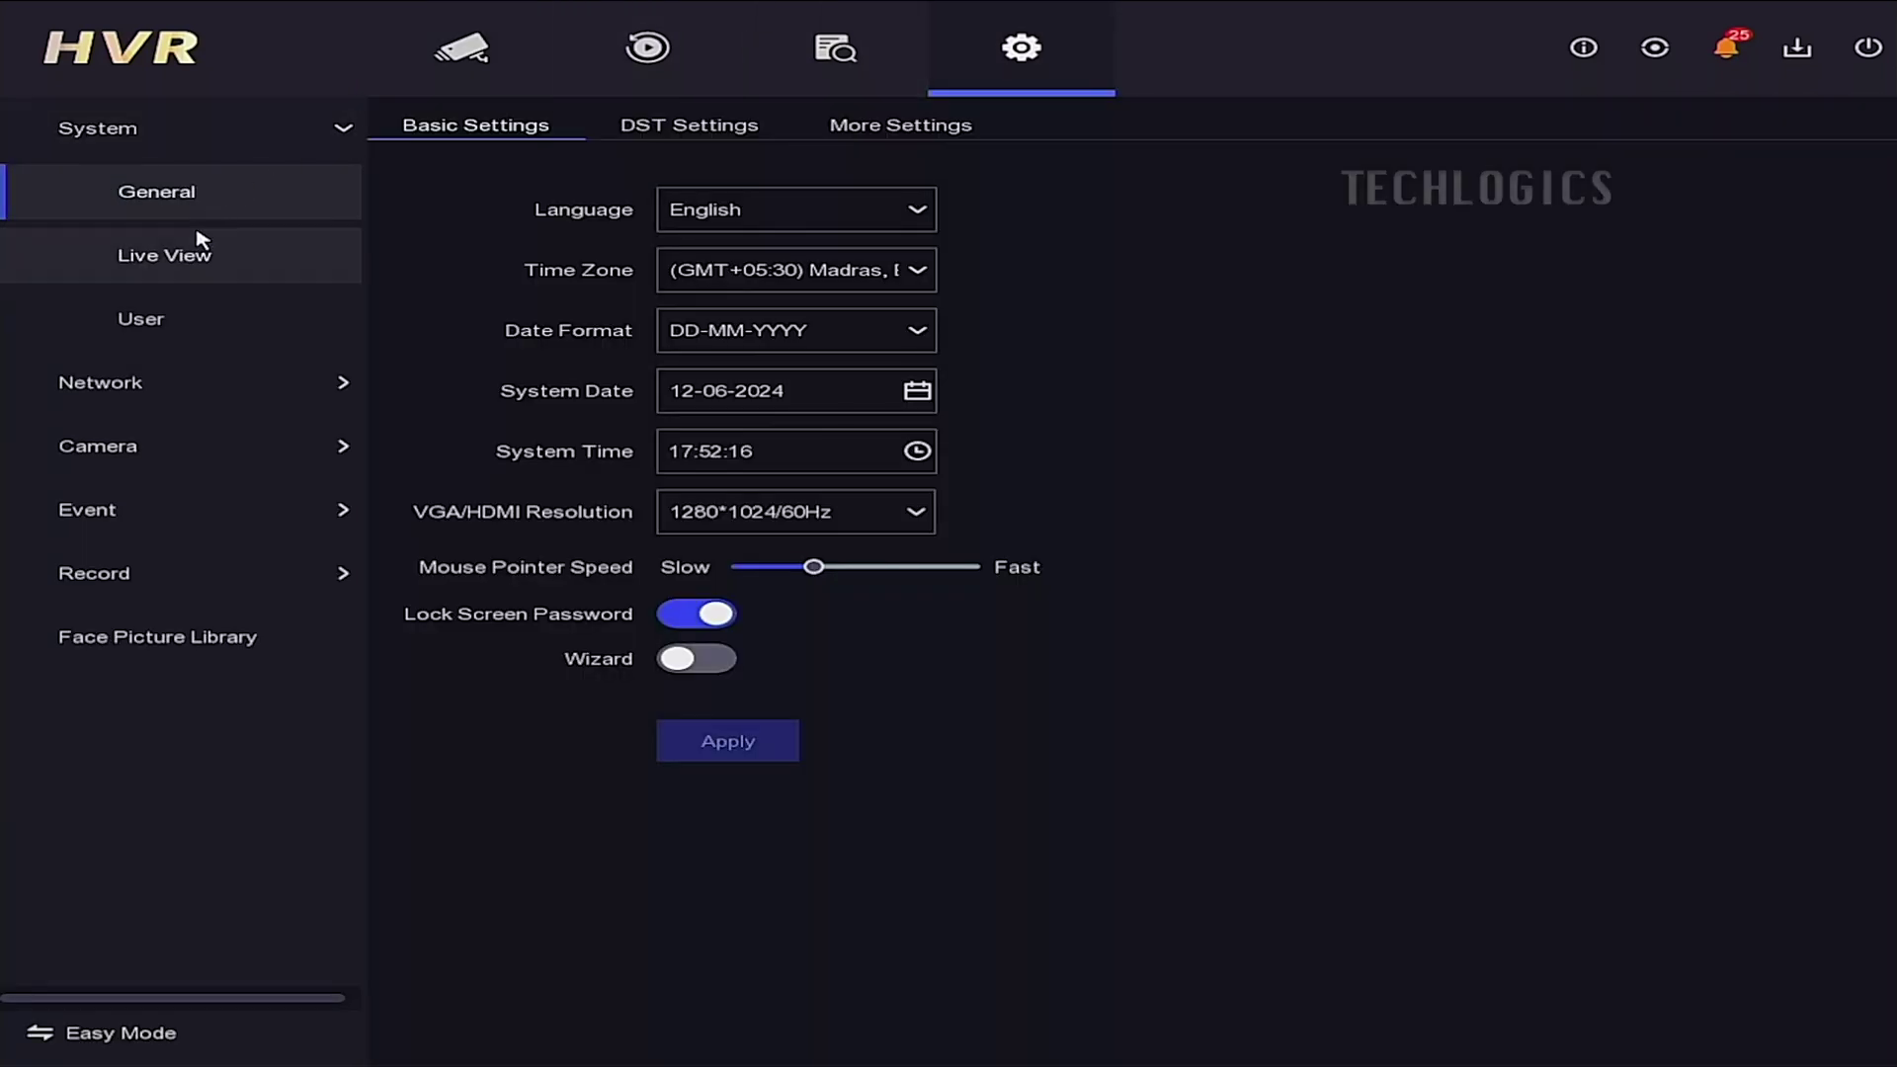
click(188, 503)
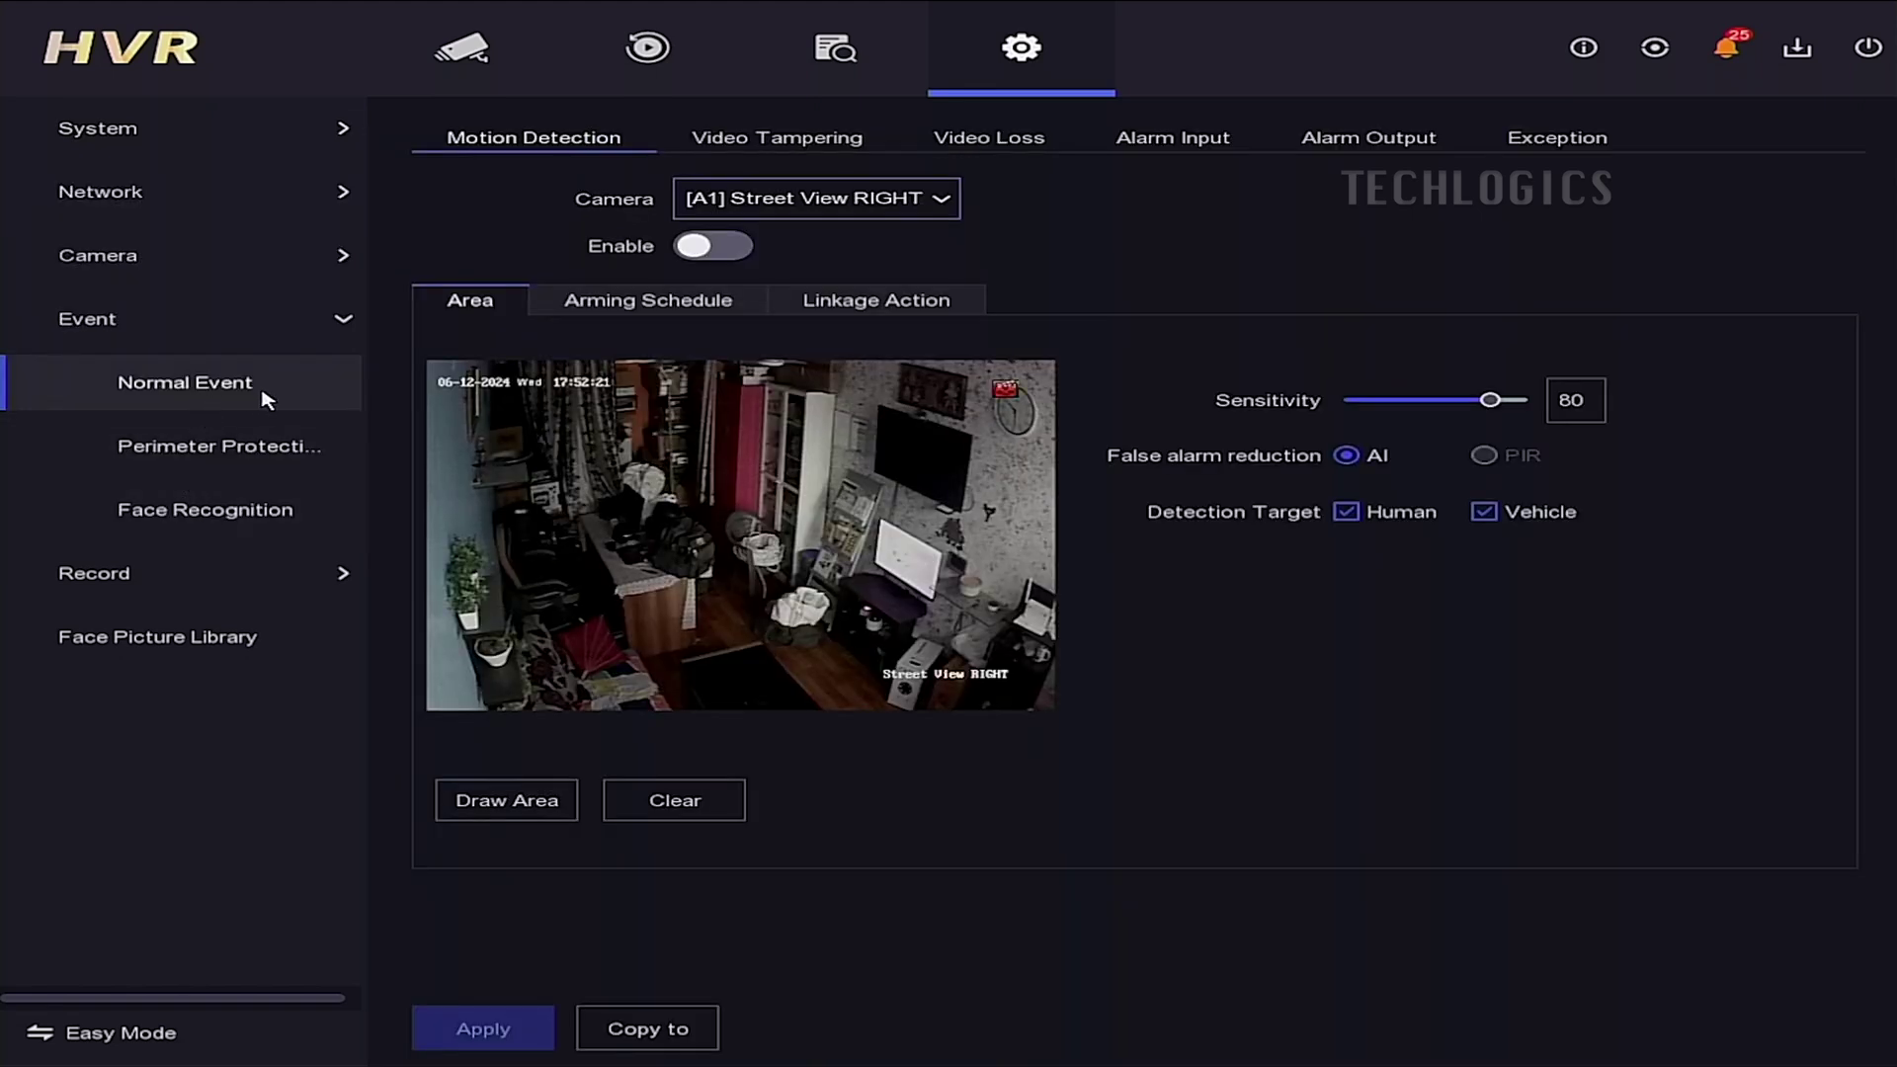
click(268, 456)
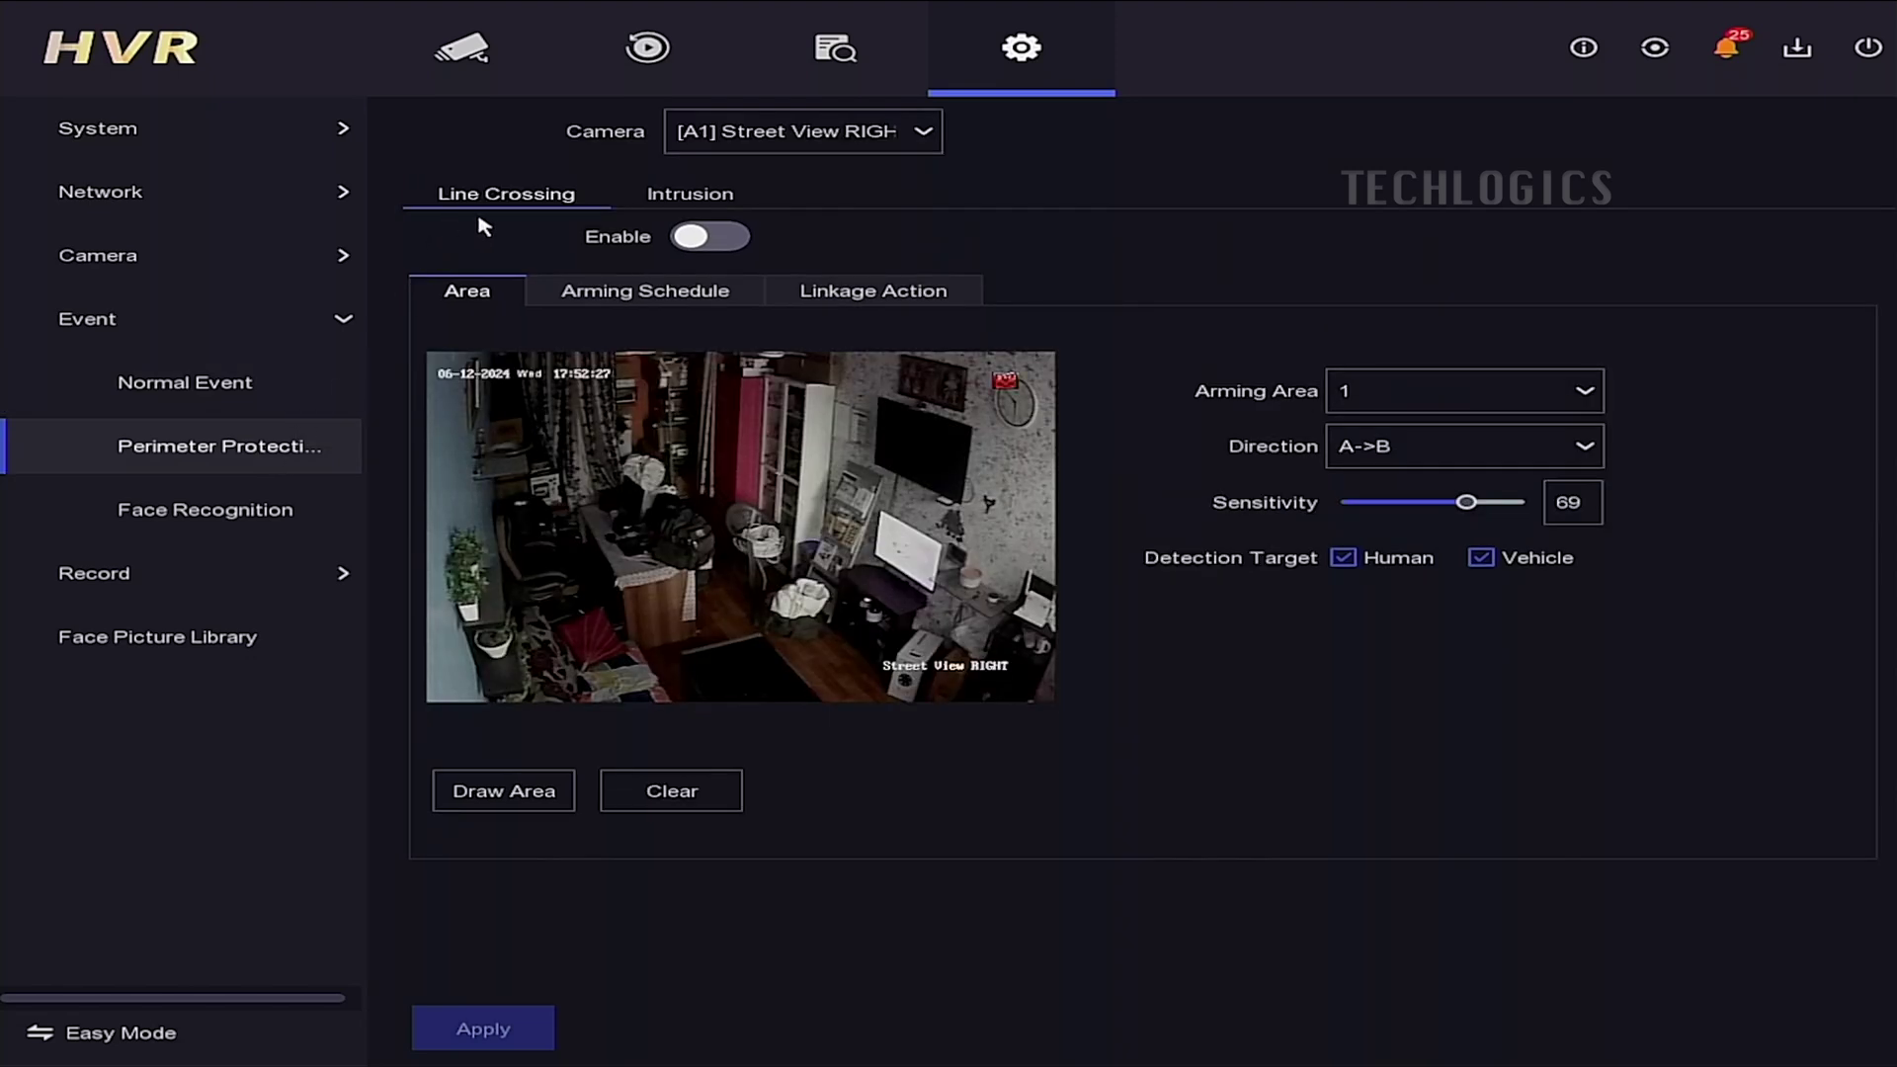
Step: Select [A9] Camera 09, enable line crossing on arming area 1, and set direction to A->B
click(919, 136)
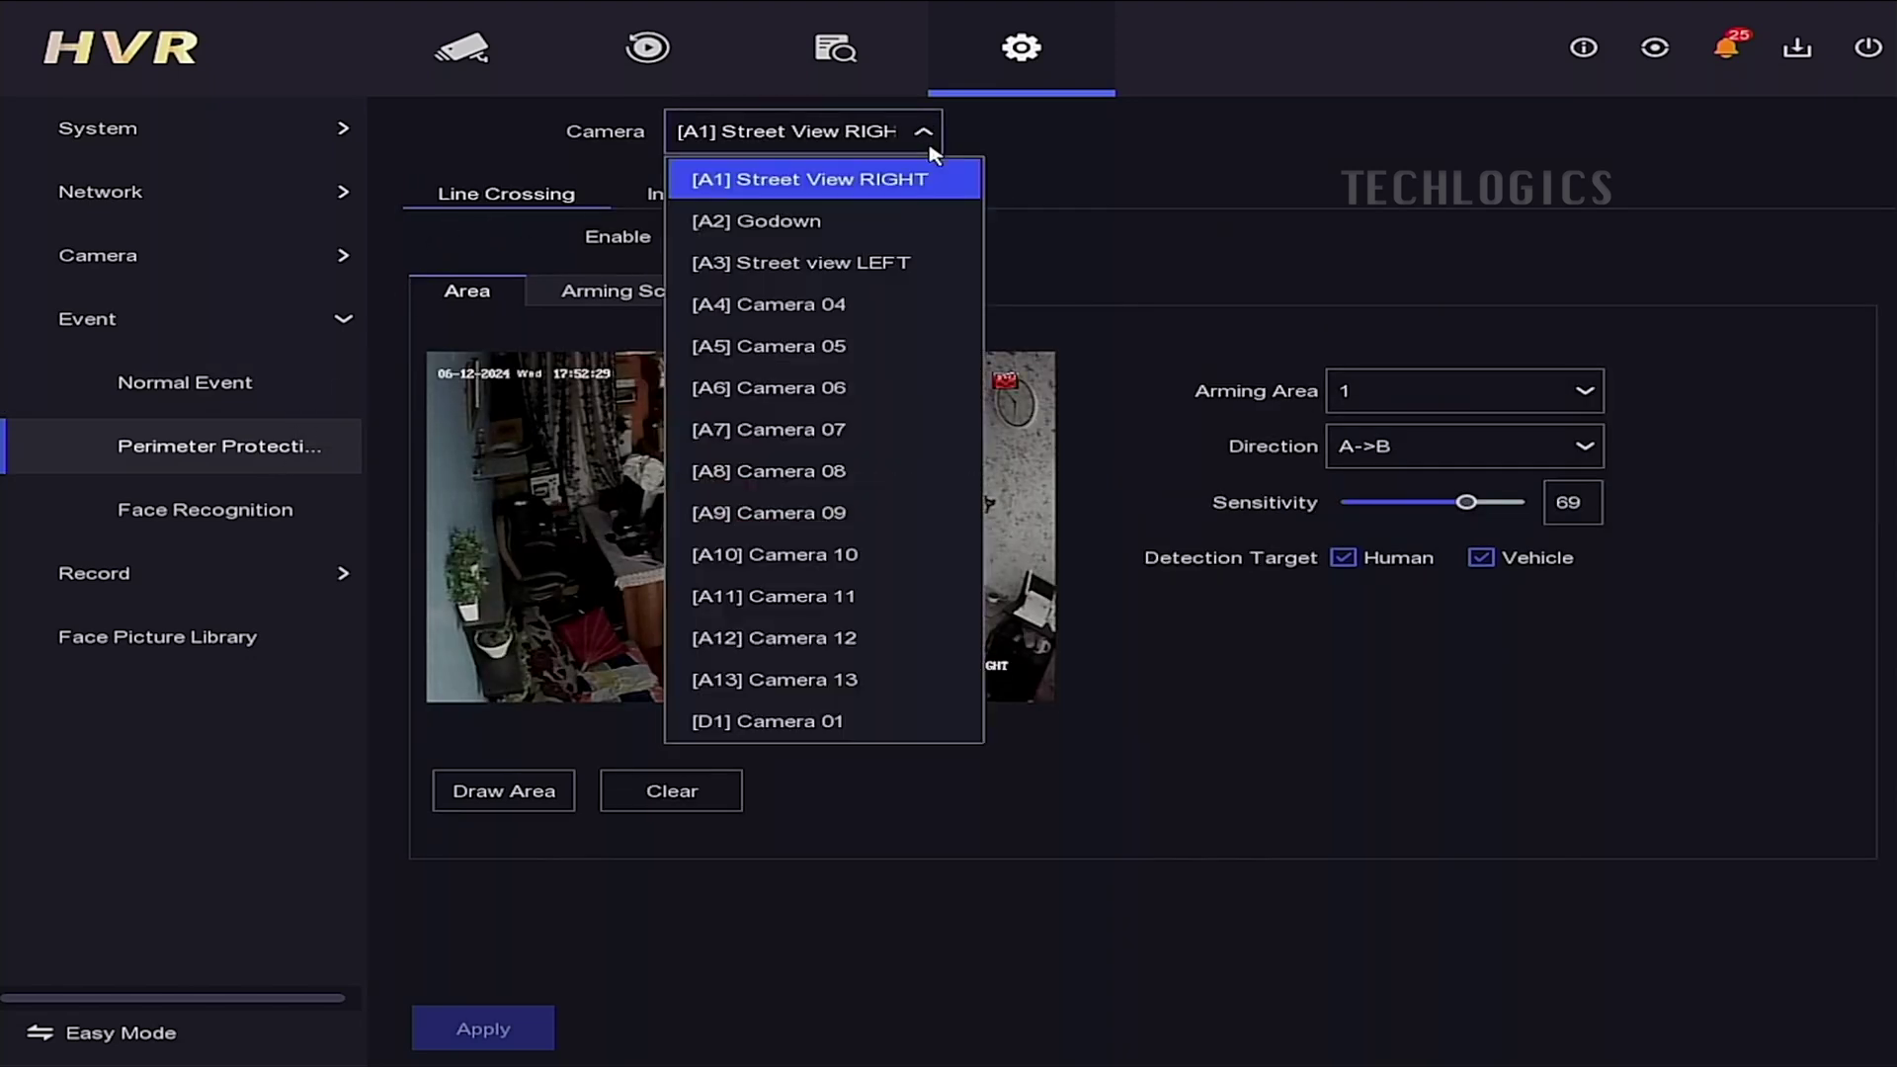
click(829, 512)
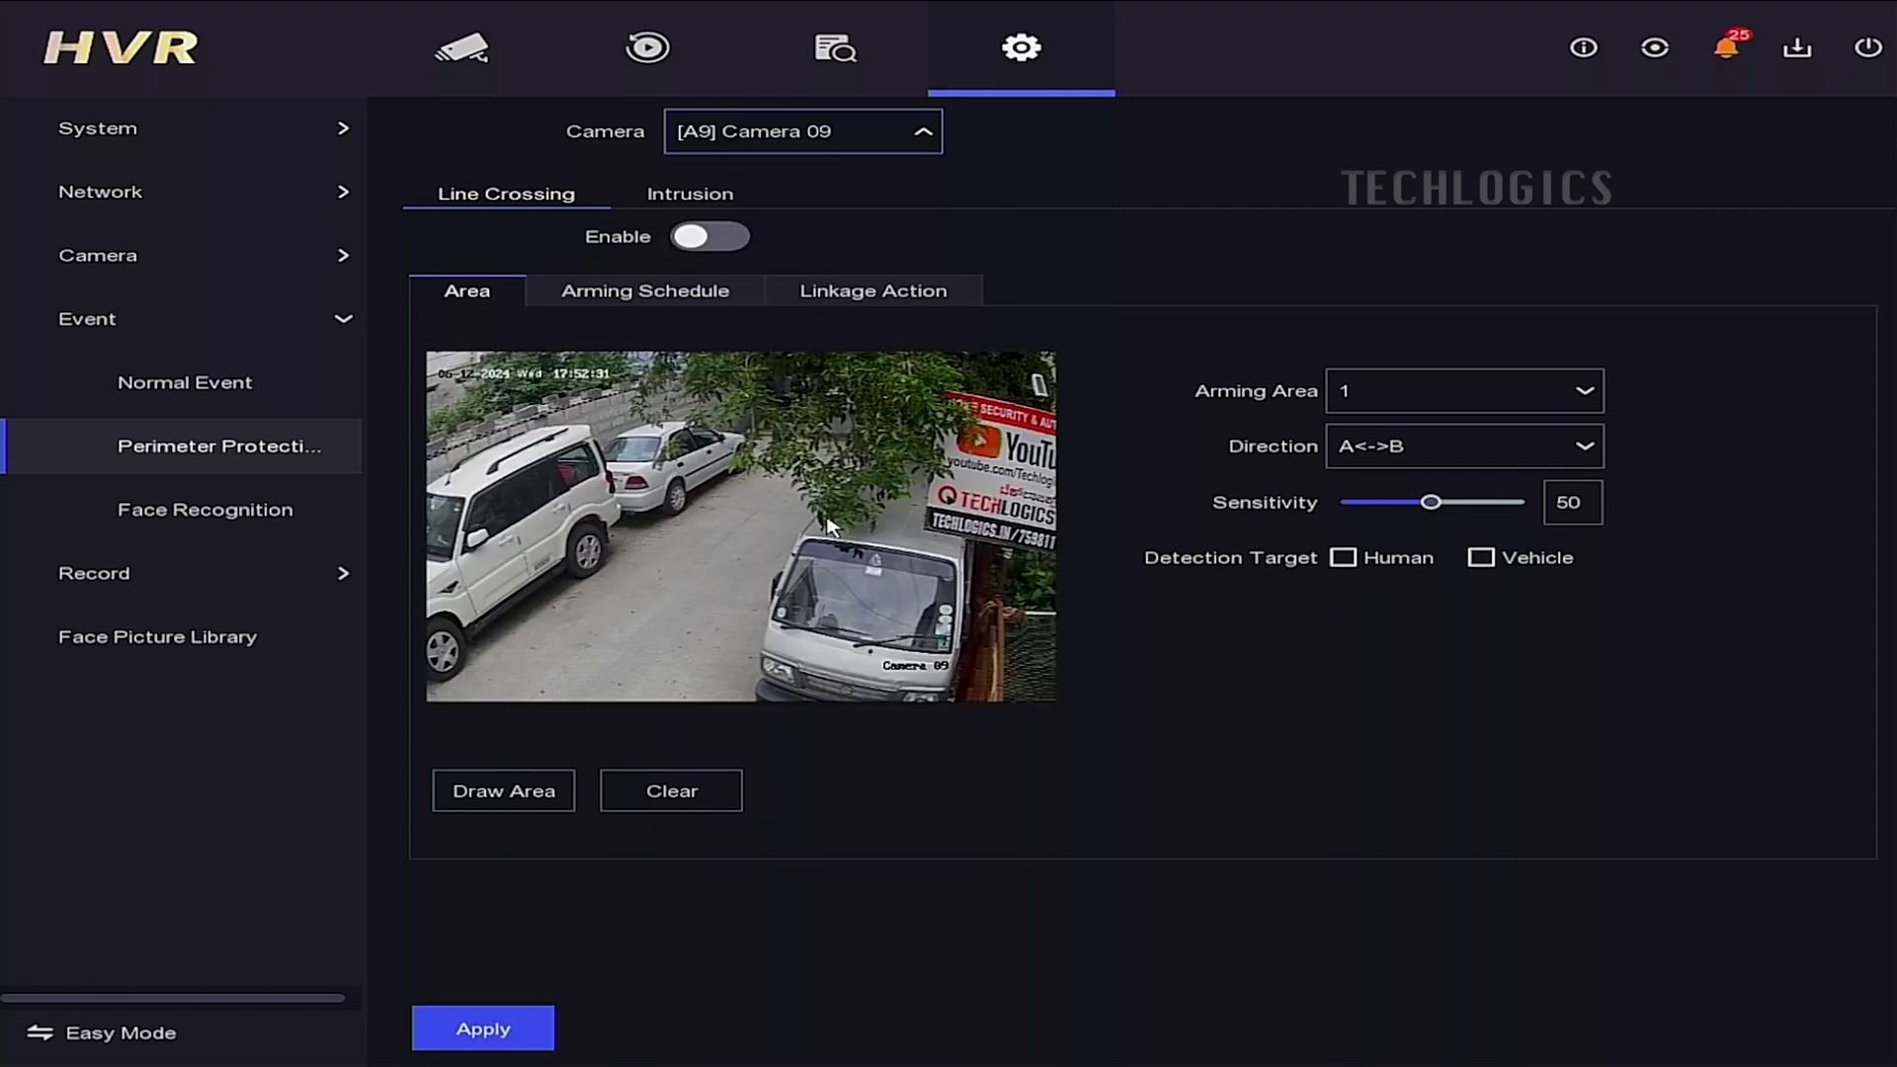
click(720, 249)
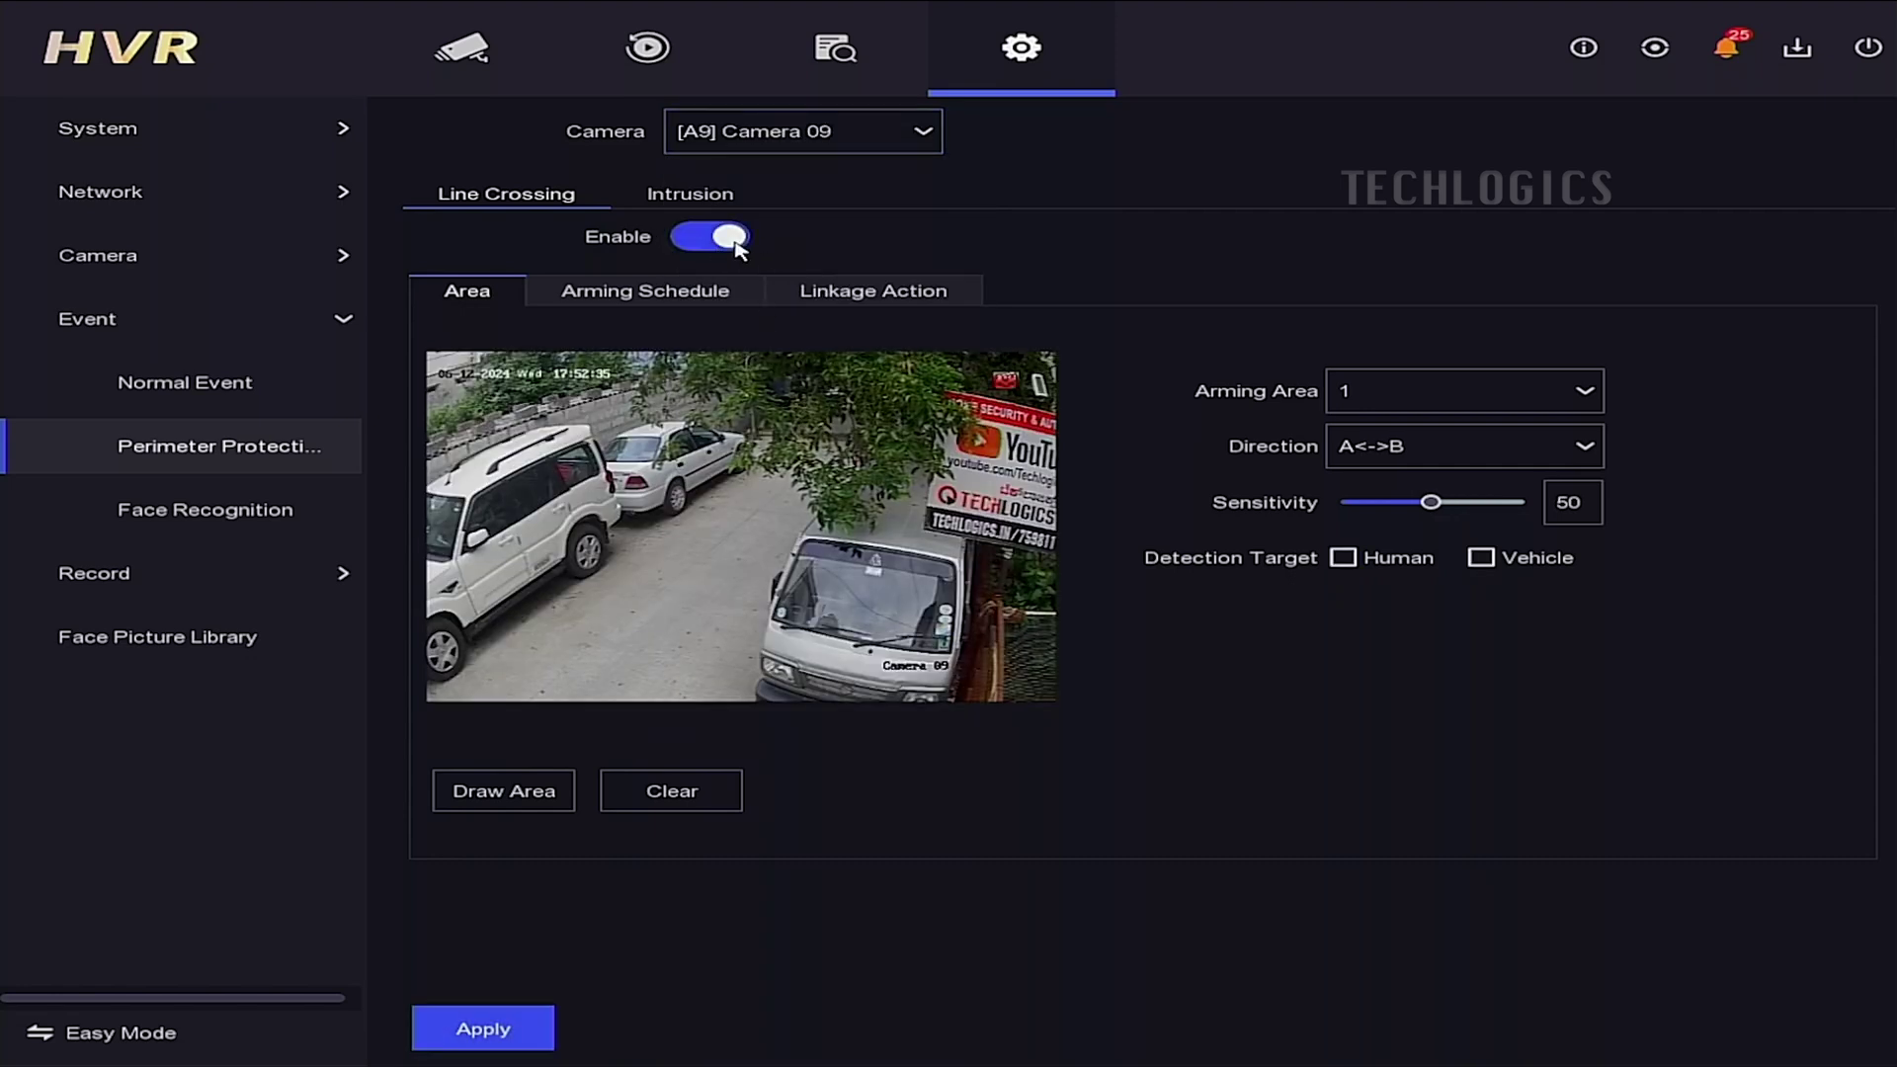
click(1562, 394)
click(1562, 392)
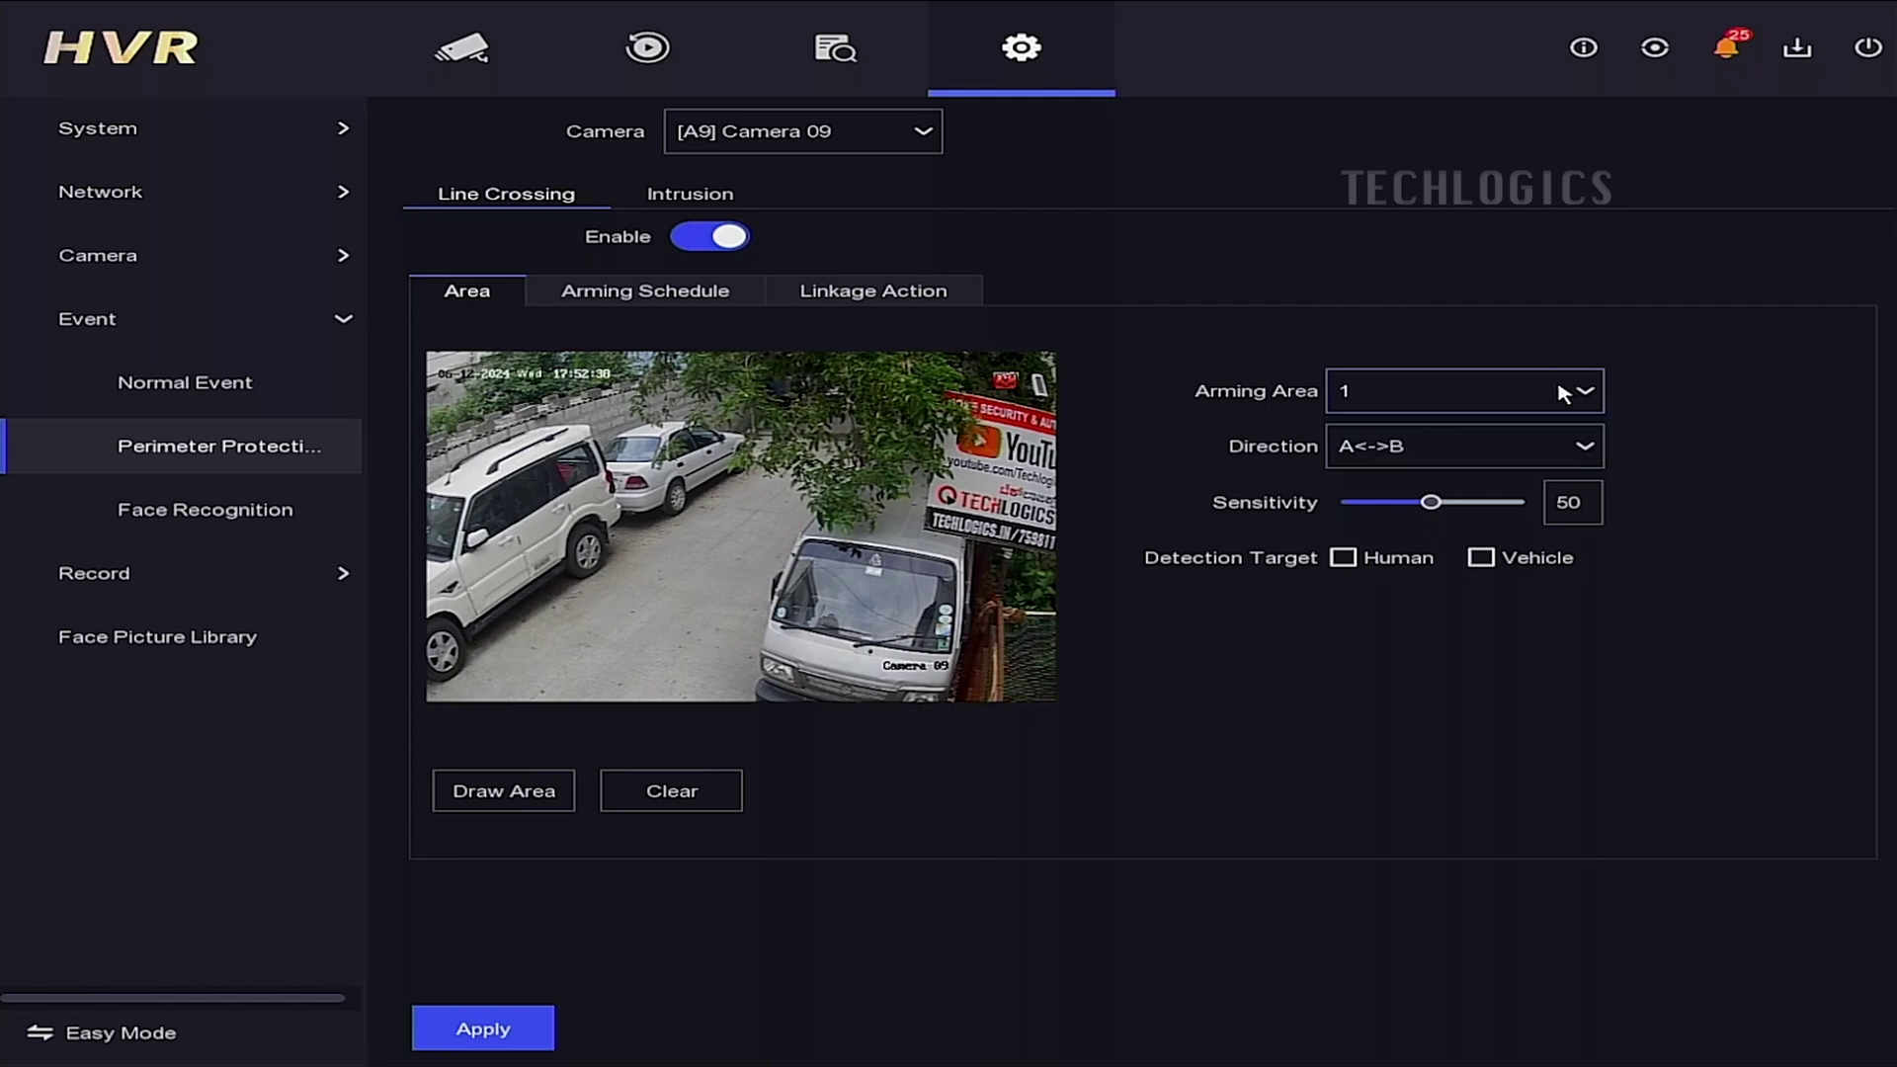
click(1541, 459)
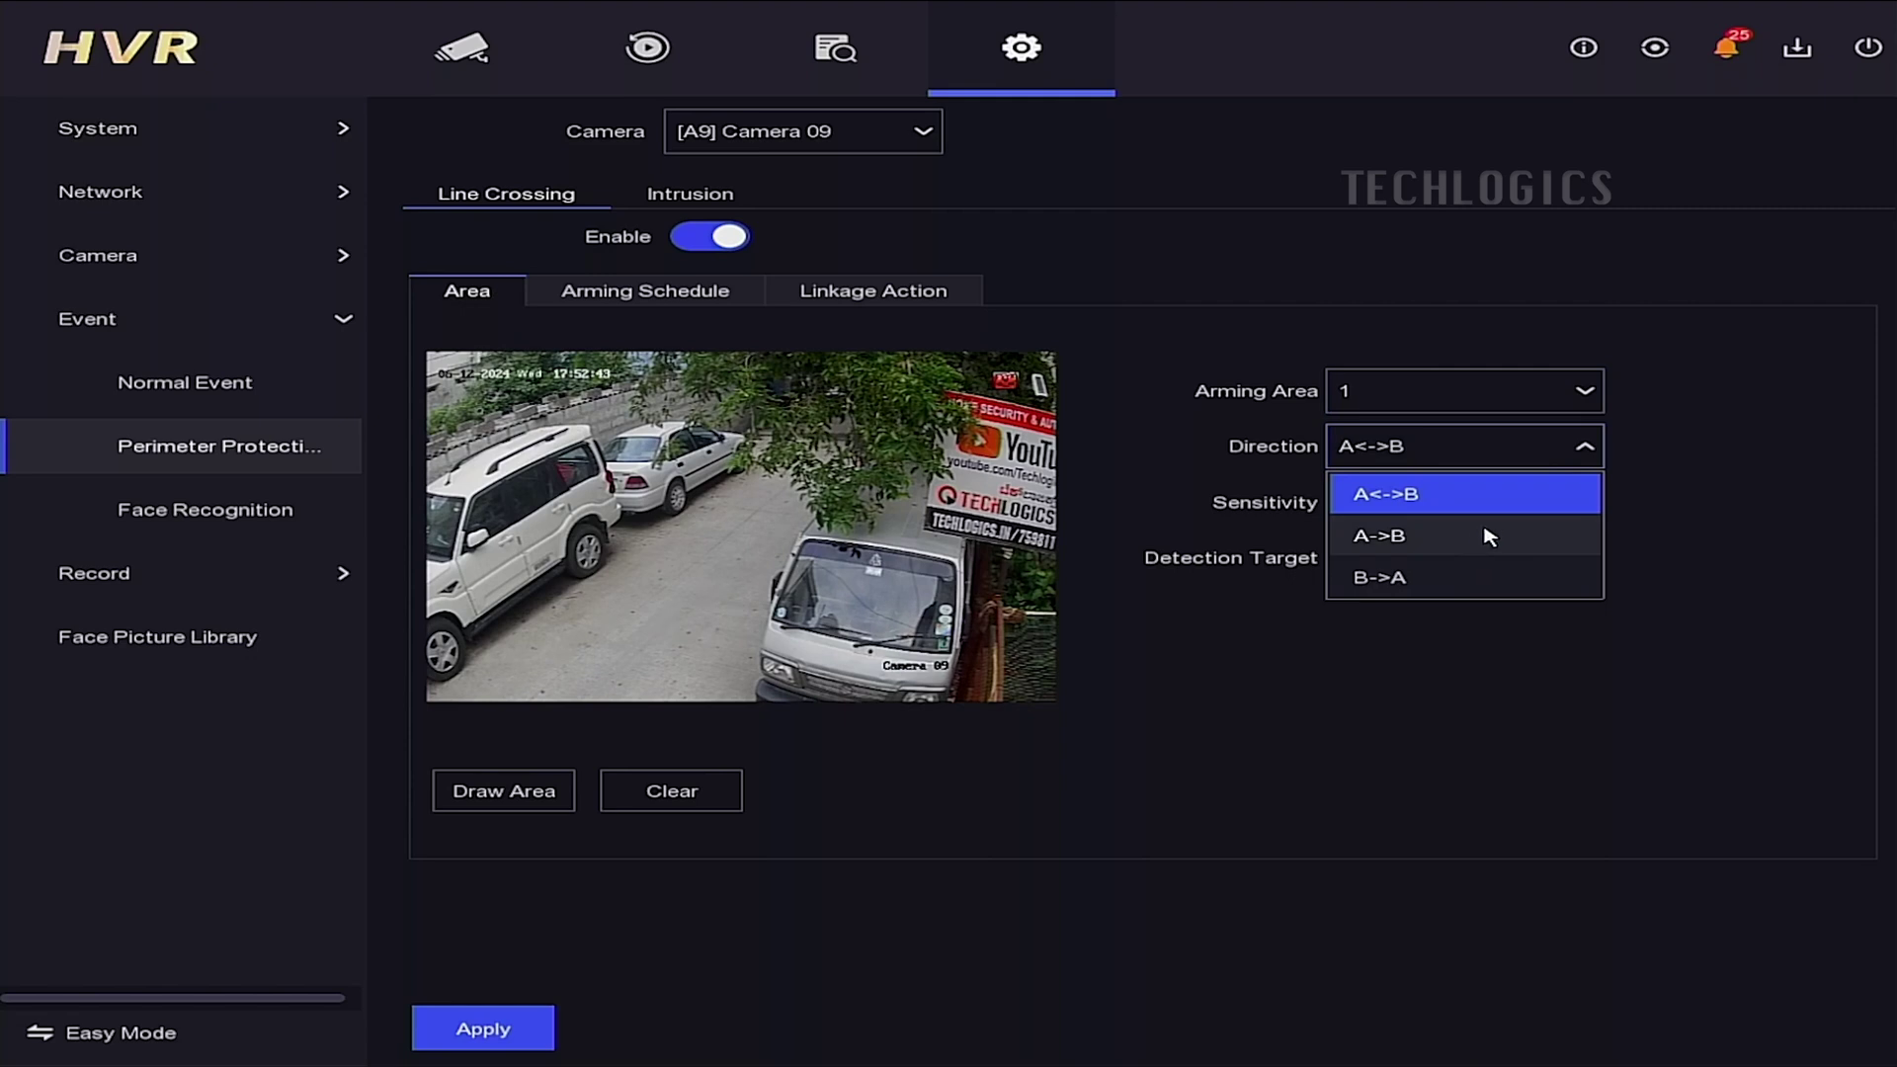
click(1485, 537)
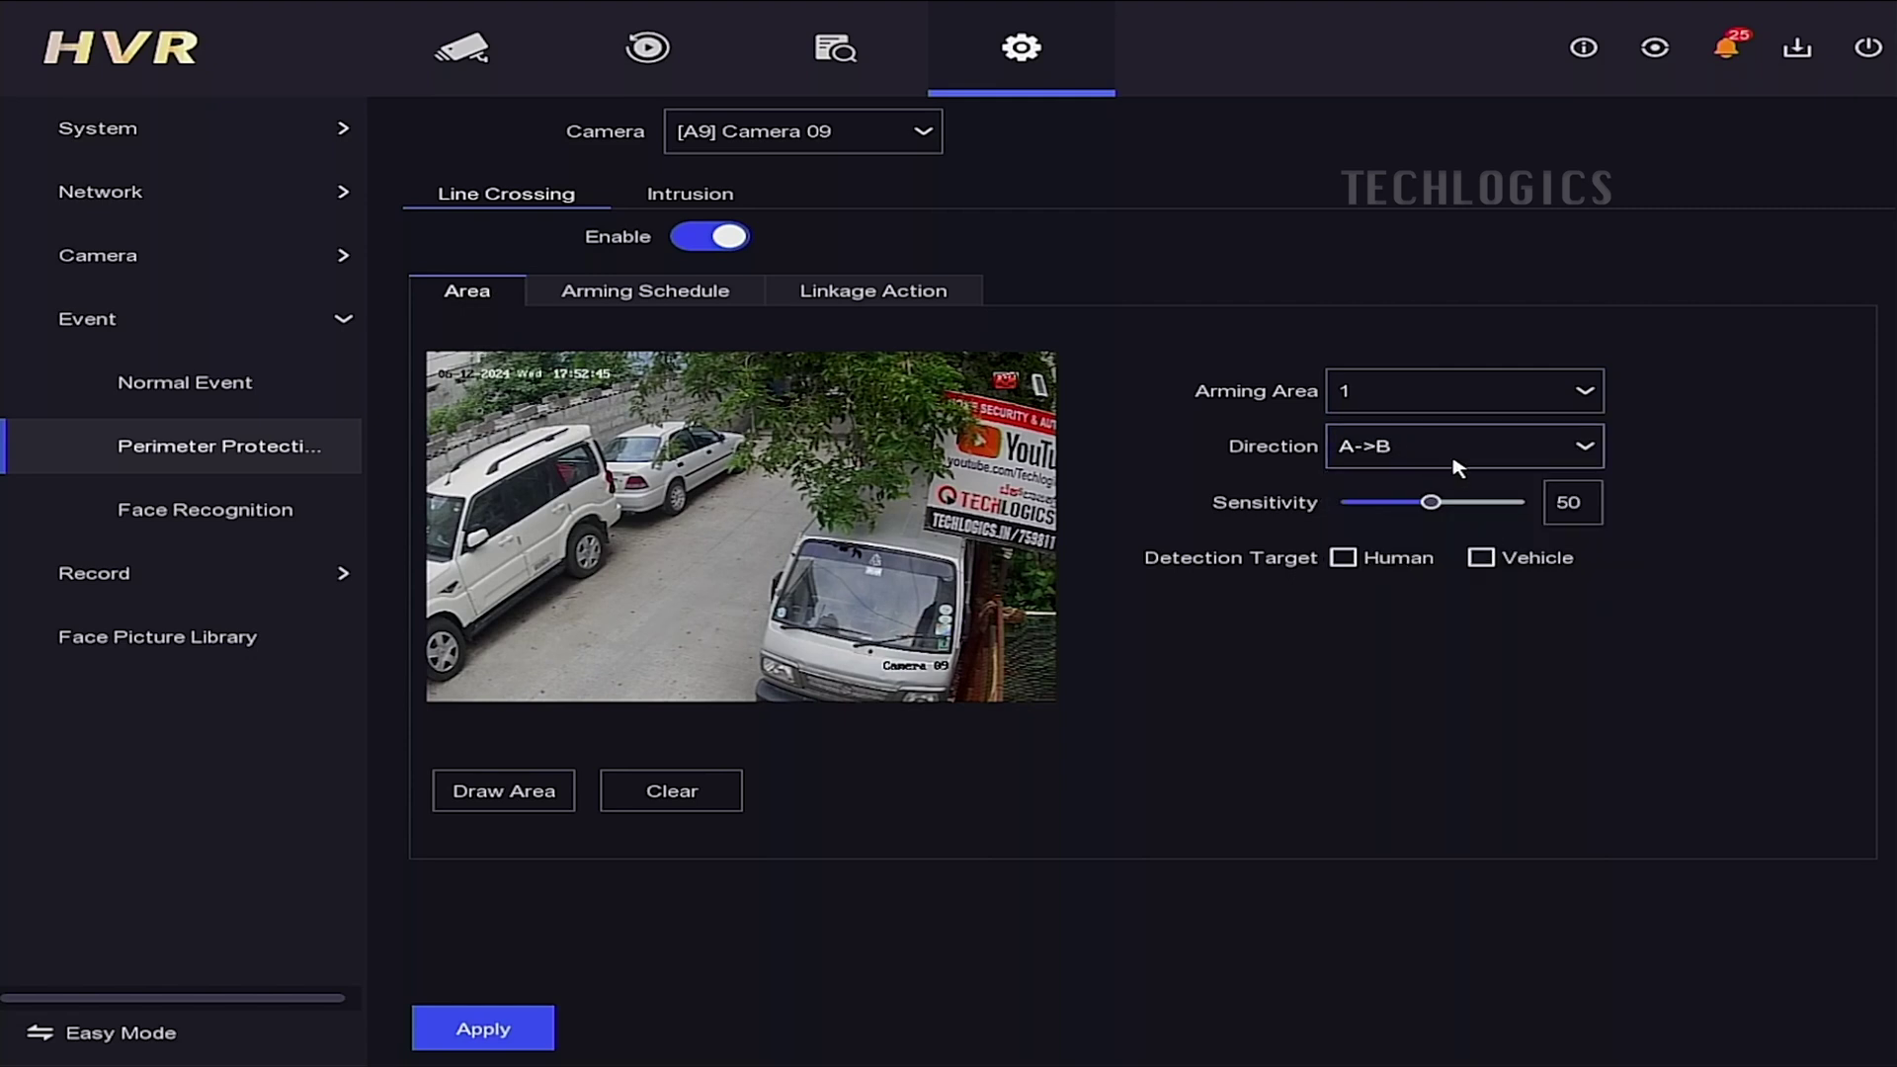
click(1441, 505)
Step: Set sensitivity to 62, tick Human as the target, and draw a line across the driveway
mouse_move(1453, 511)
mouse_down()
mouse_move(1439, 516)
mouse_move(1506, 513)
mouse_move(1429, 499)
mouse_move(1458, 507)
mouse_up()
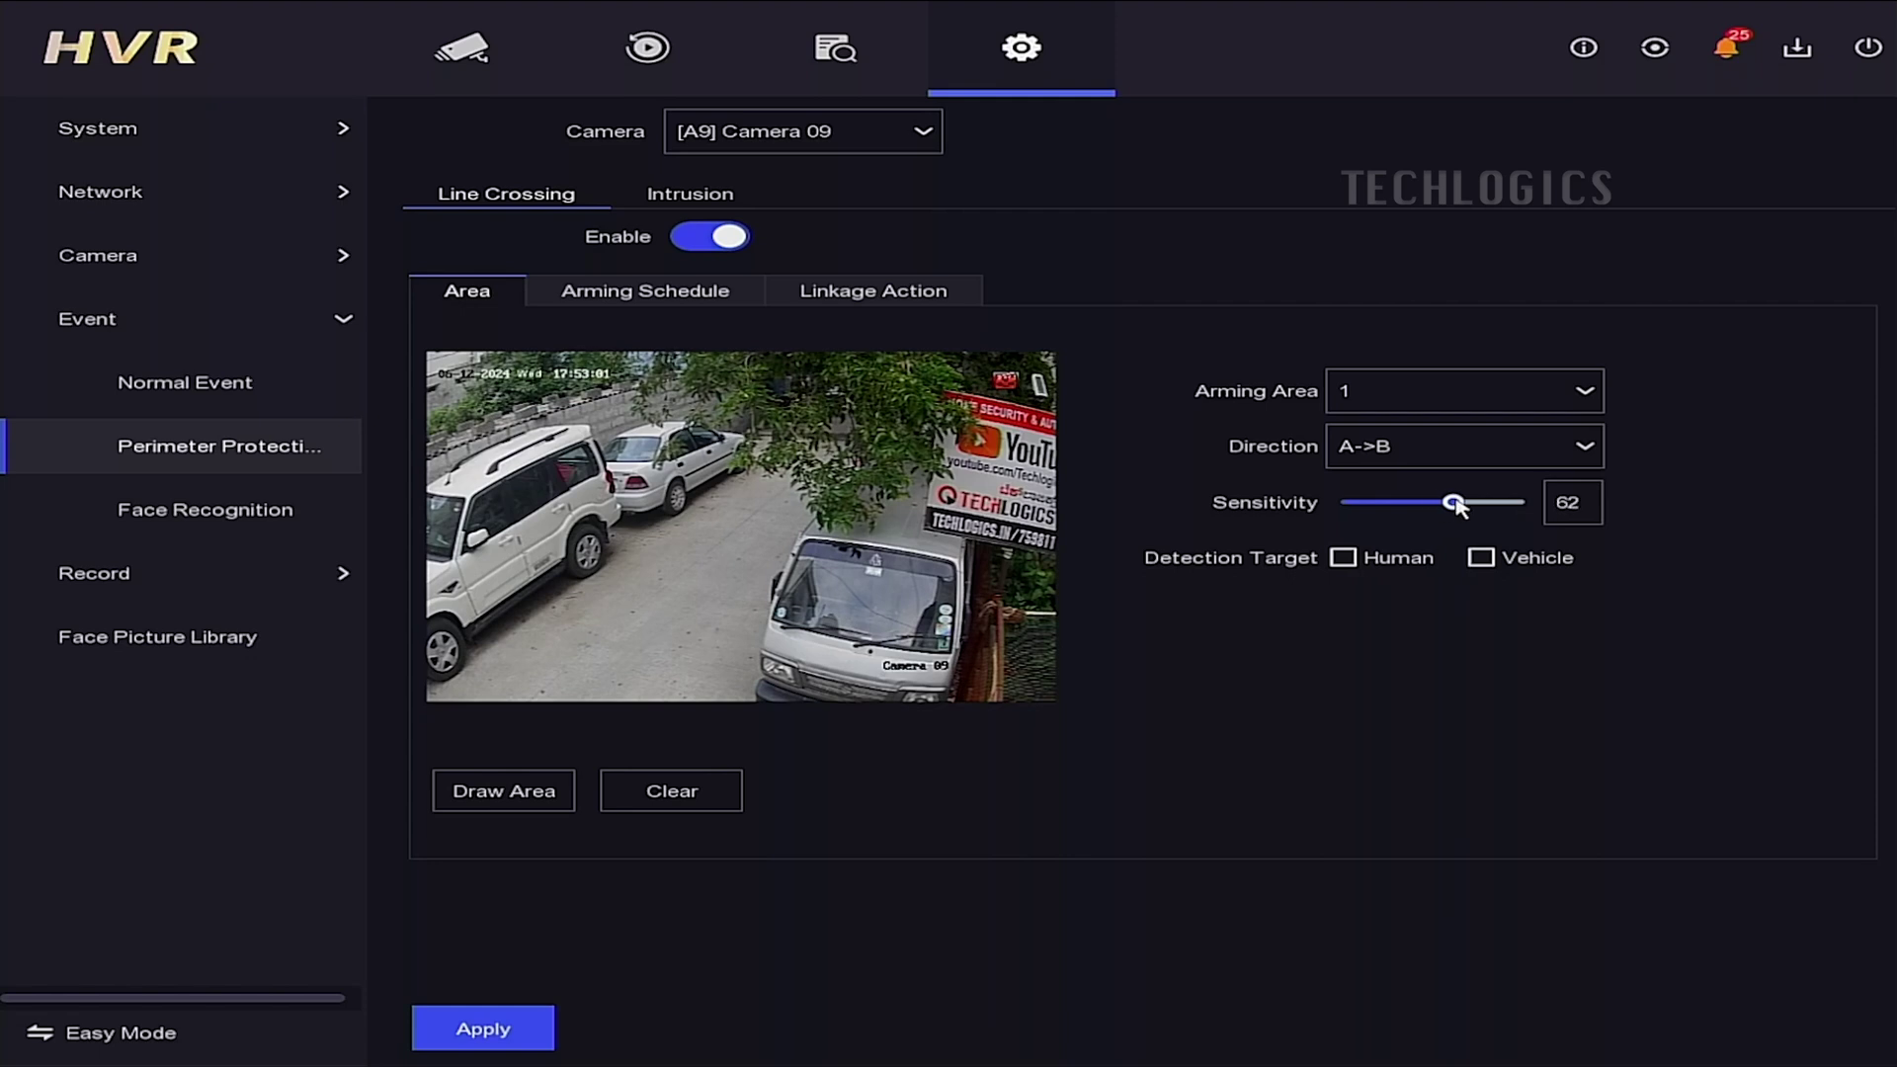
click(1350, 562)
click(544, 800)
click(625, 522)
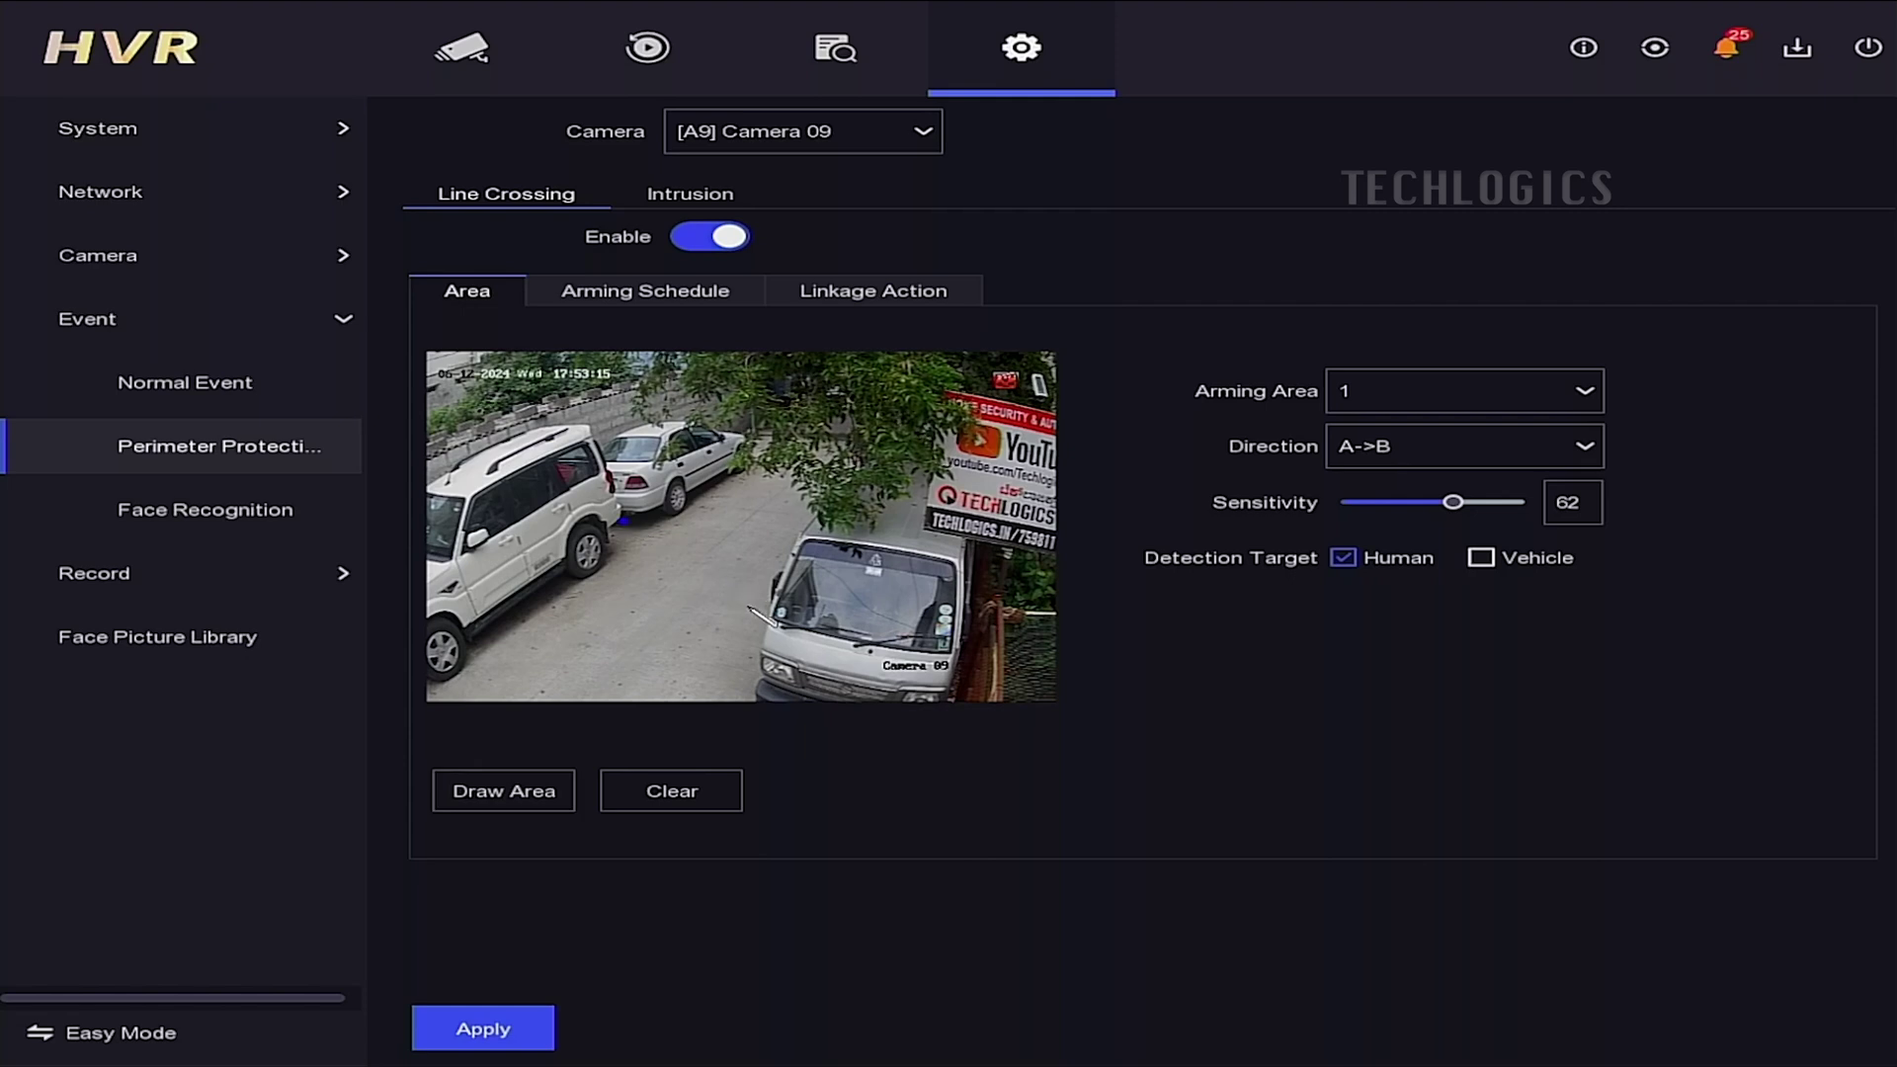
click(747, 608)
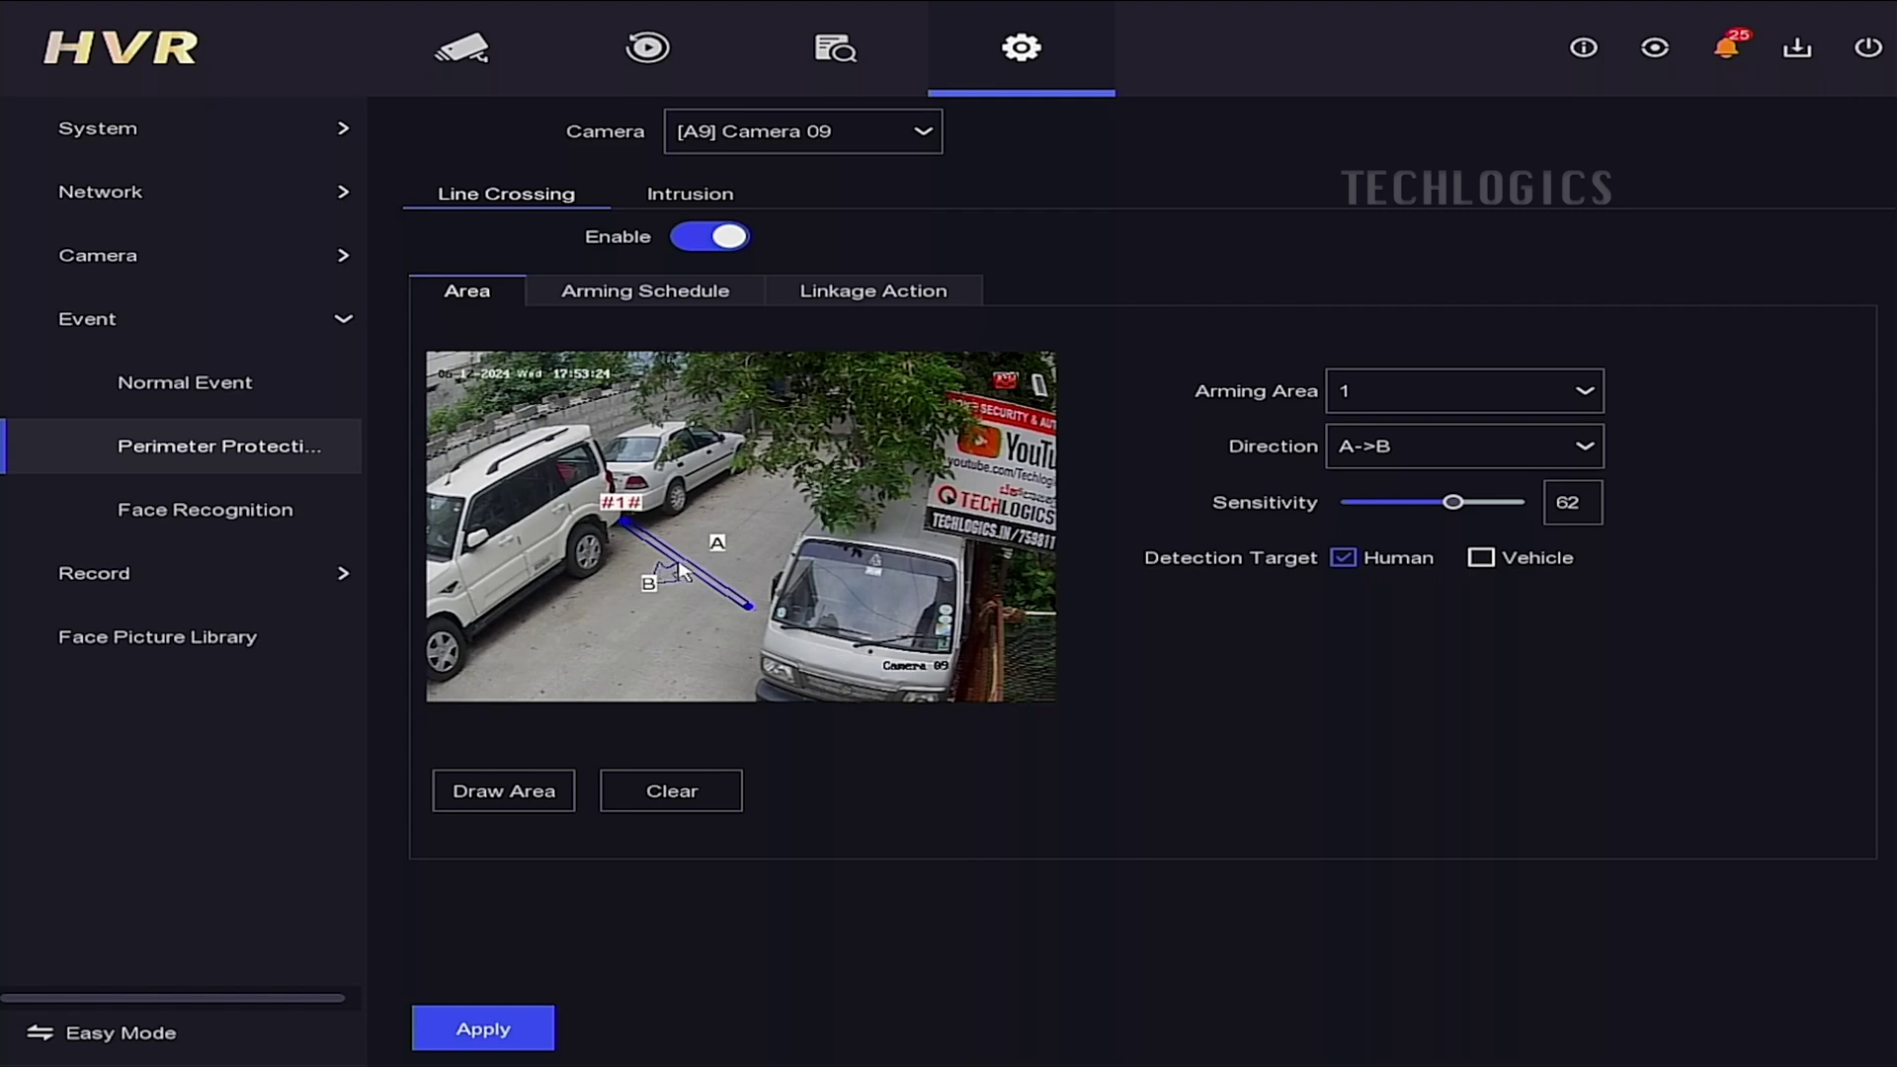
Step: Drag crossing line #1 between the white SUV and the van's front, then apply the settings
drag(662, 571, 887, 532)
drag(737, 539, 689, 590)
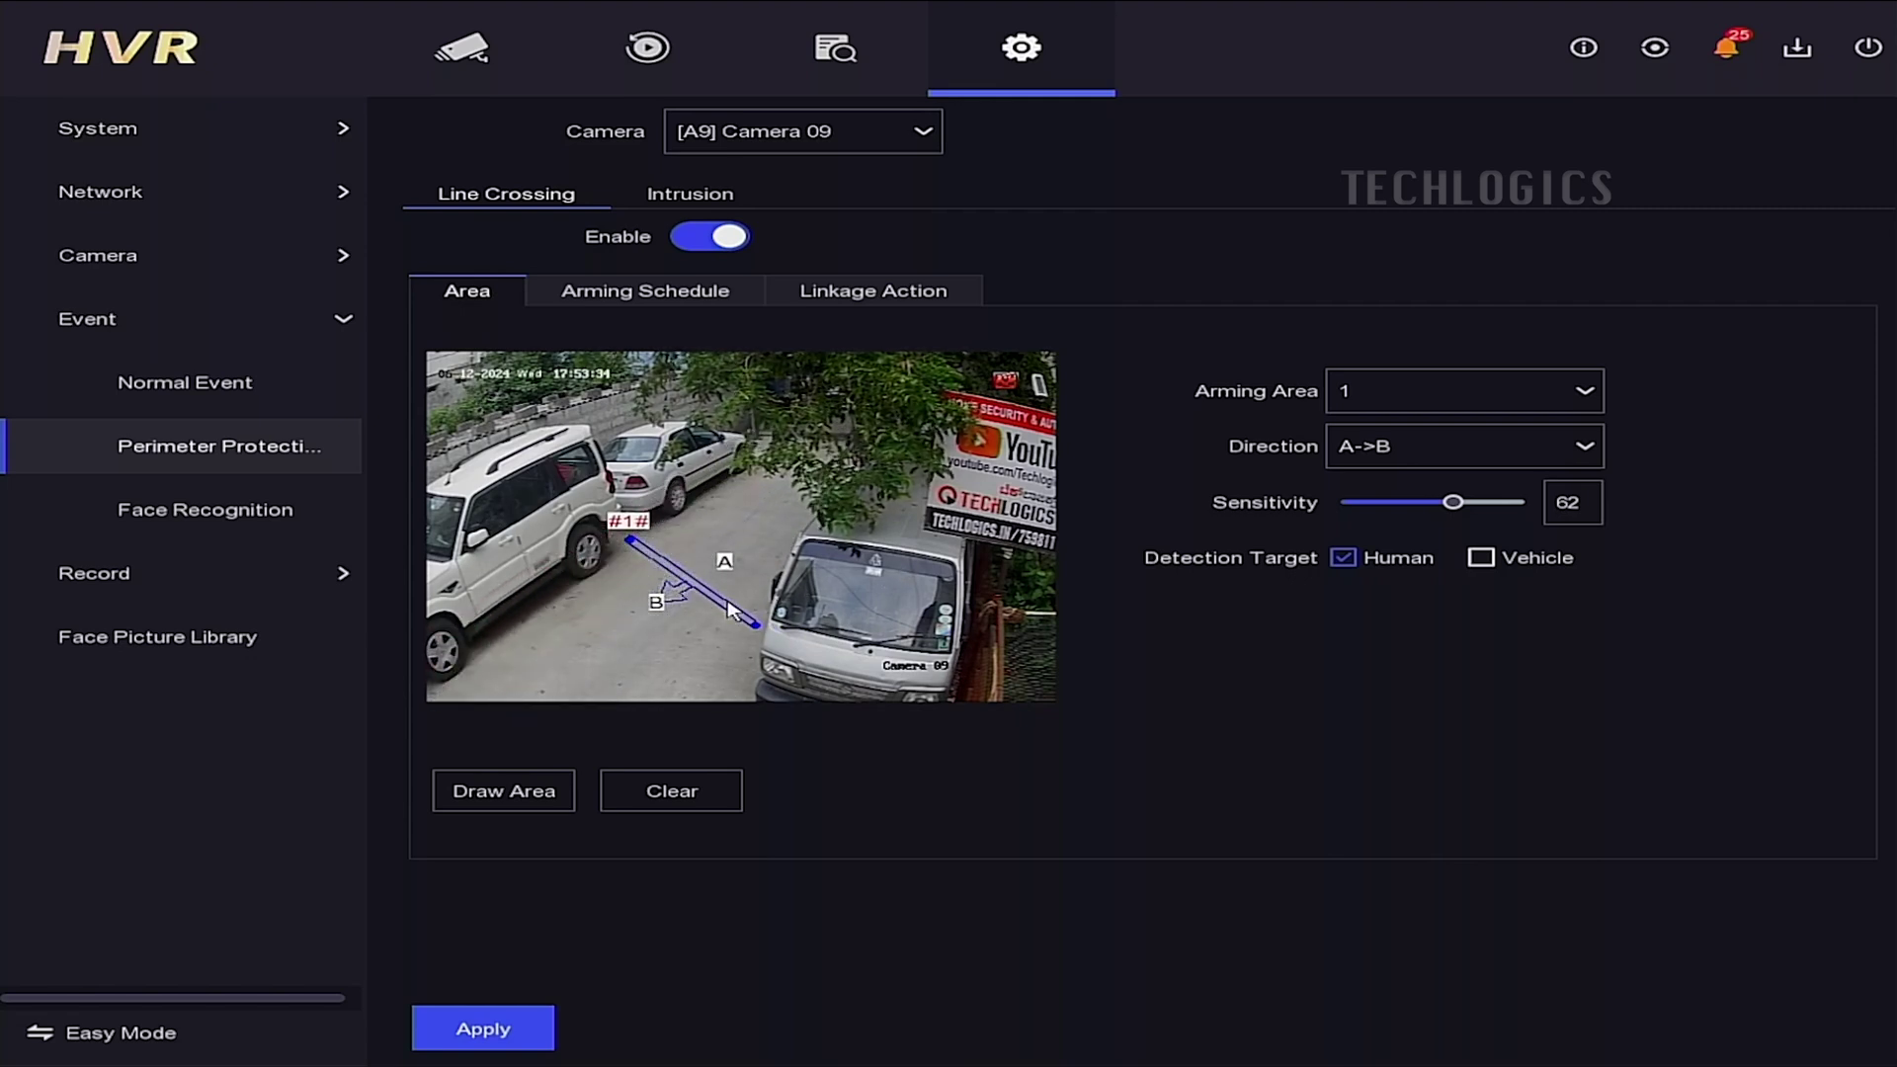
click(520, 1027)
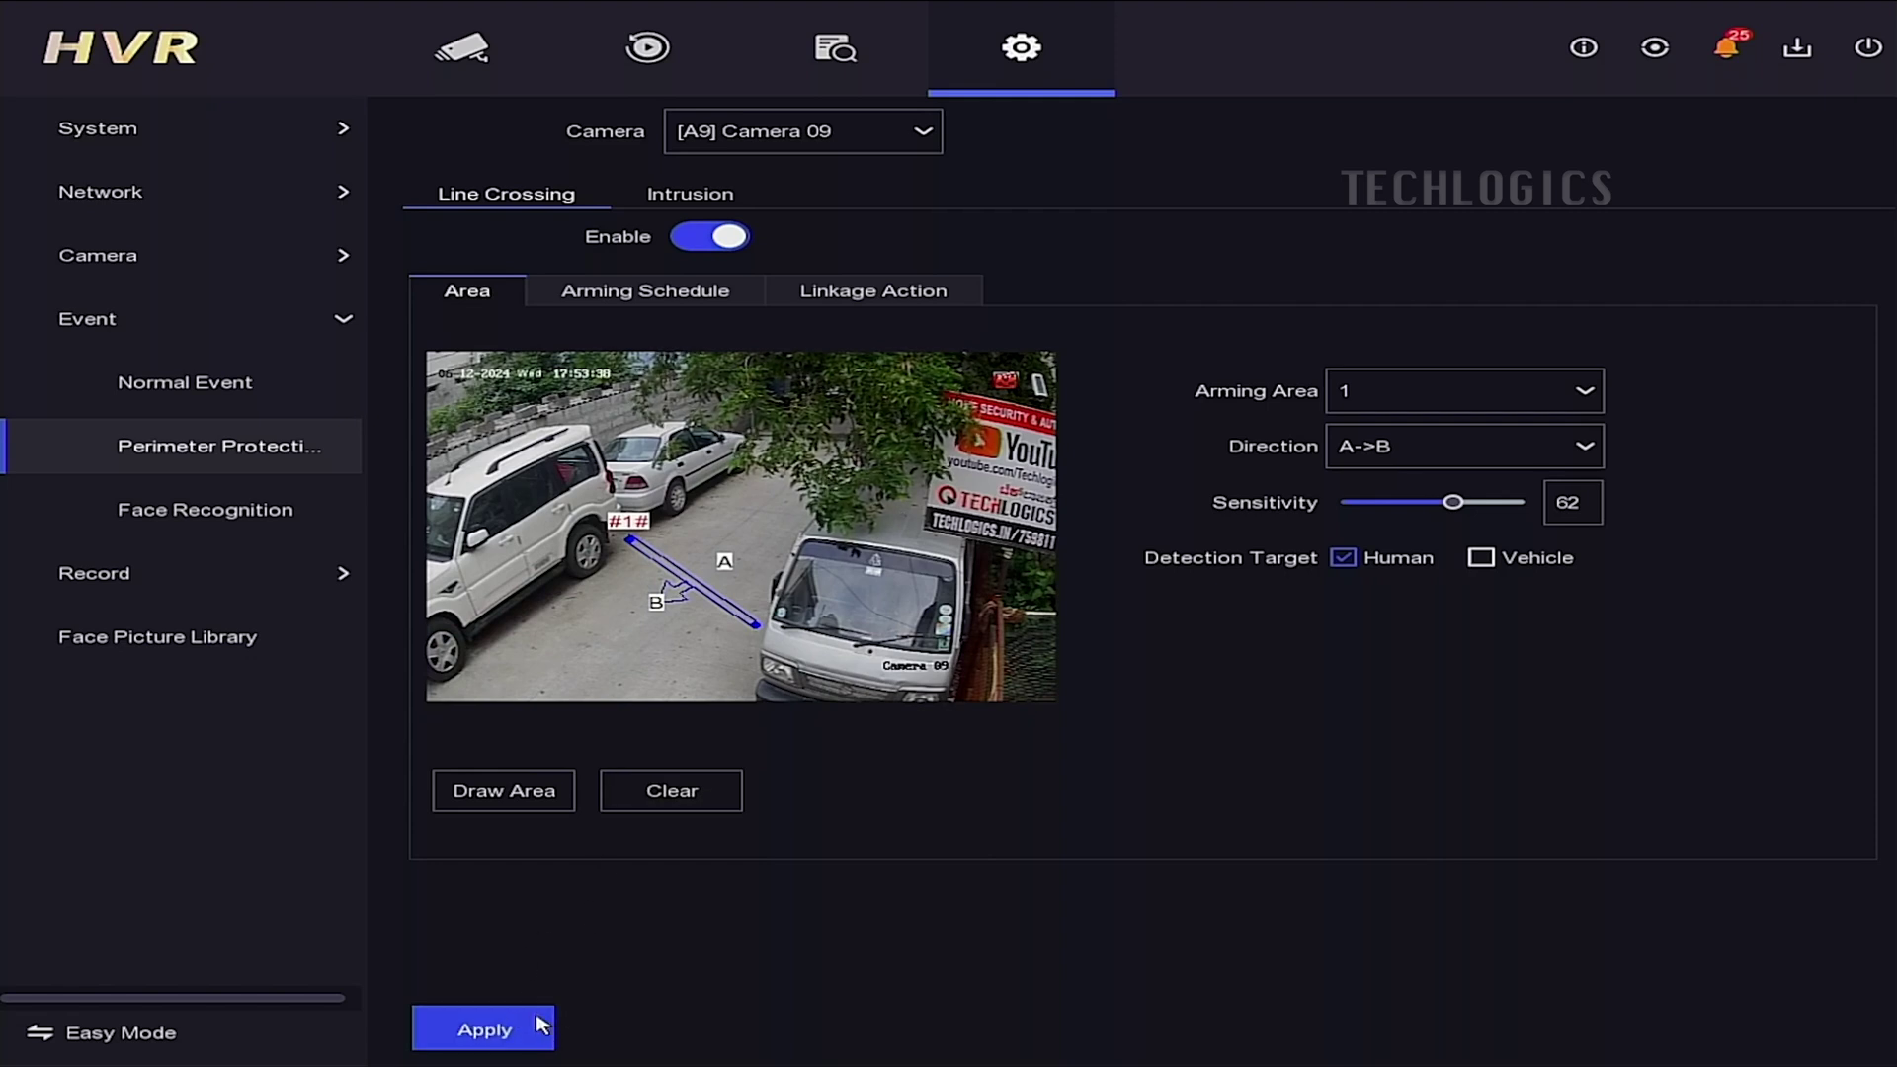
click(477, 1033)
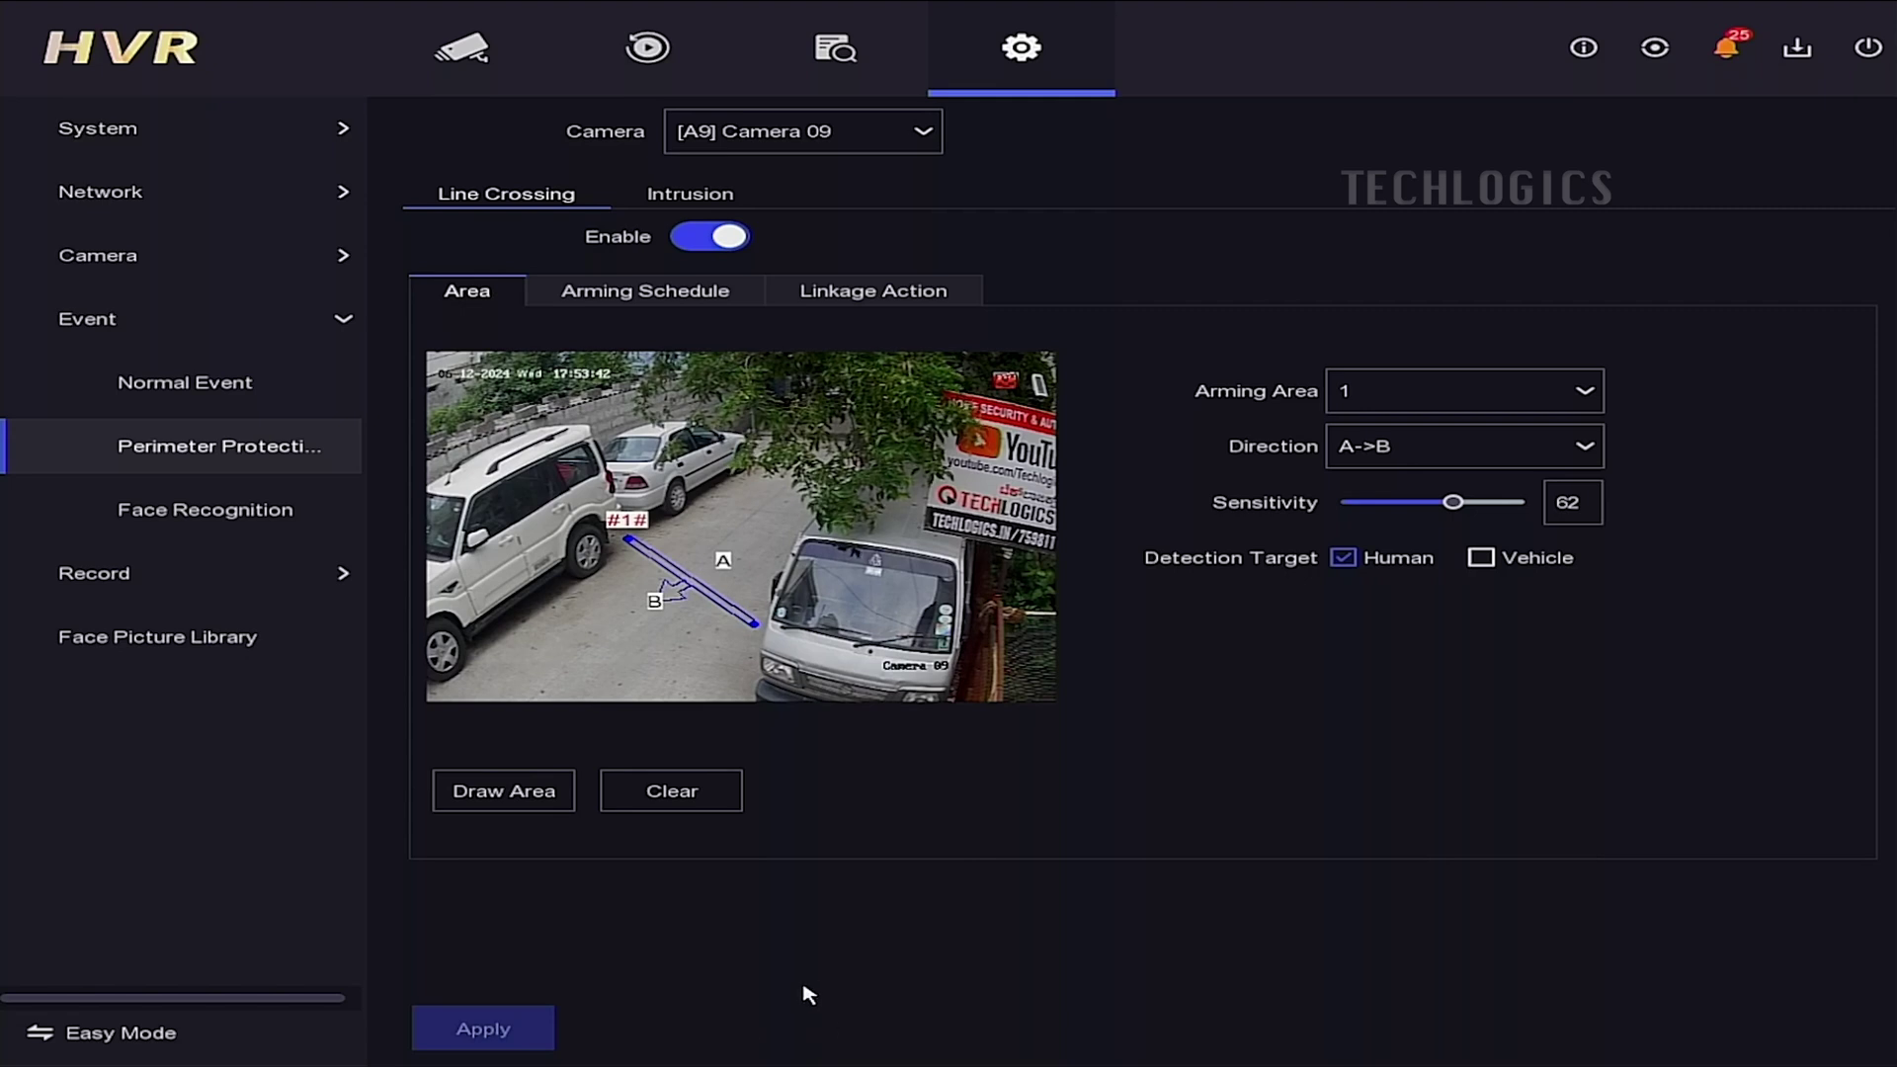
Step: Edit Monday's arming schedule so the first period runs 00:00–07:00
click(735, 301)
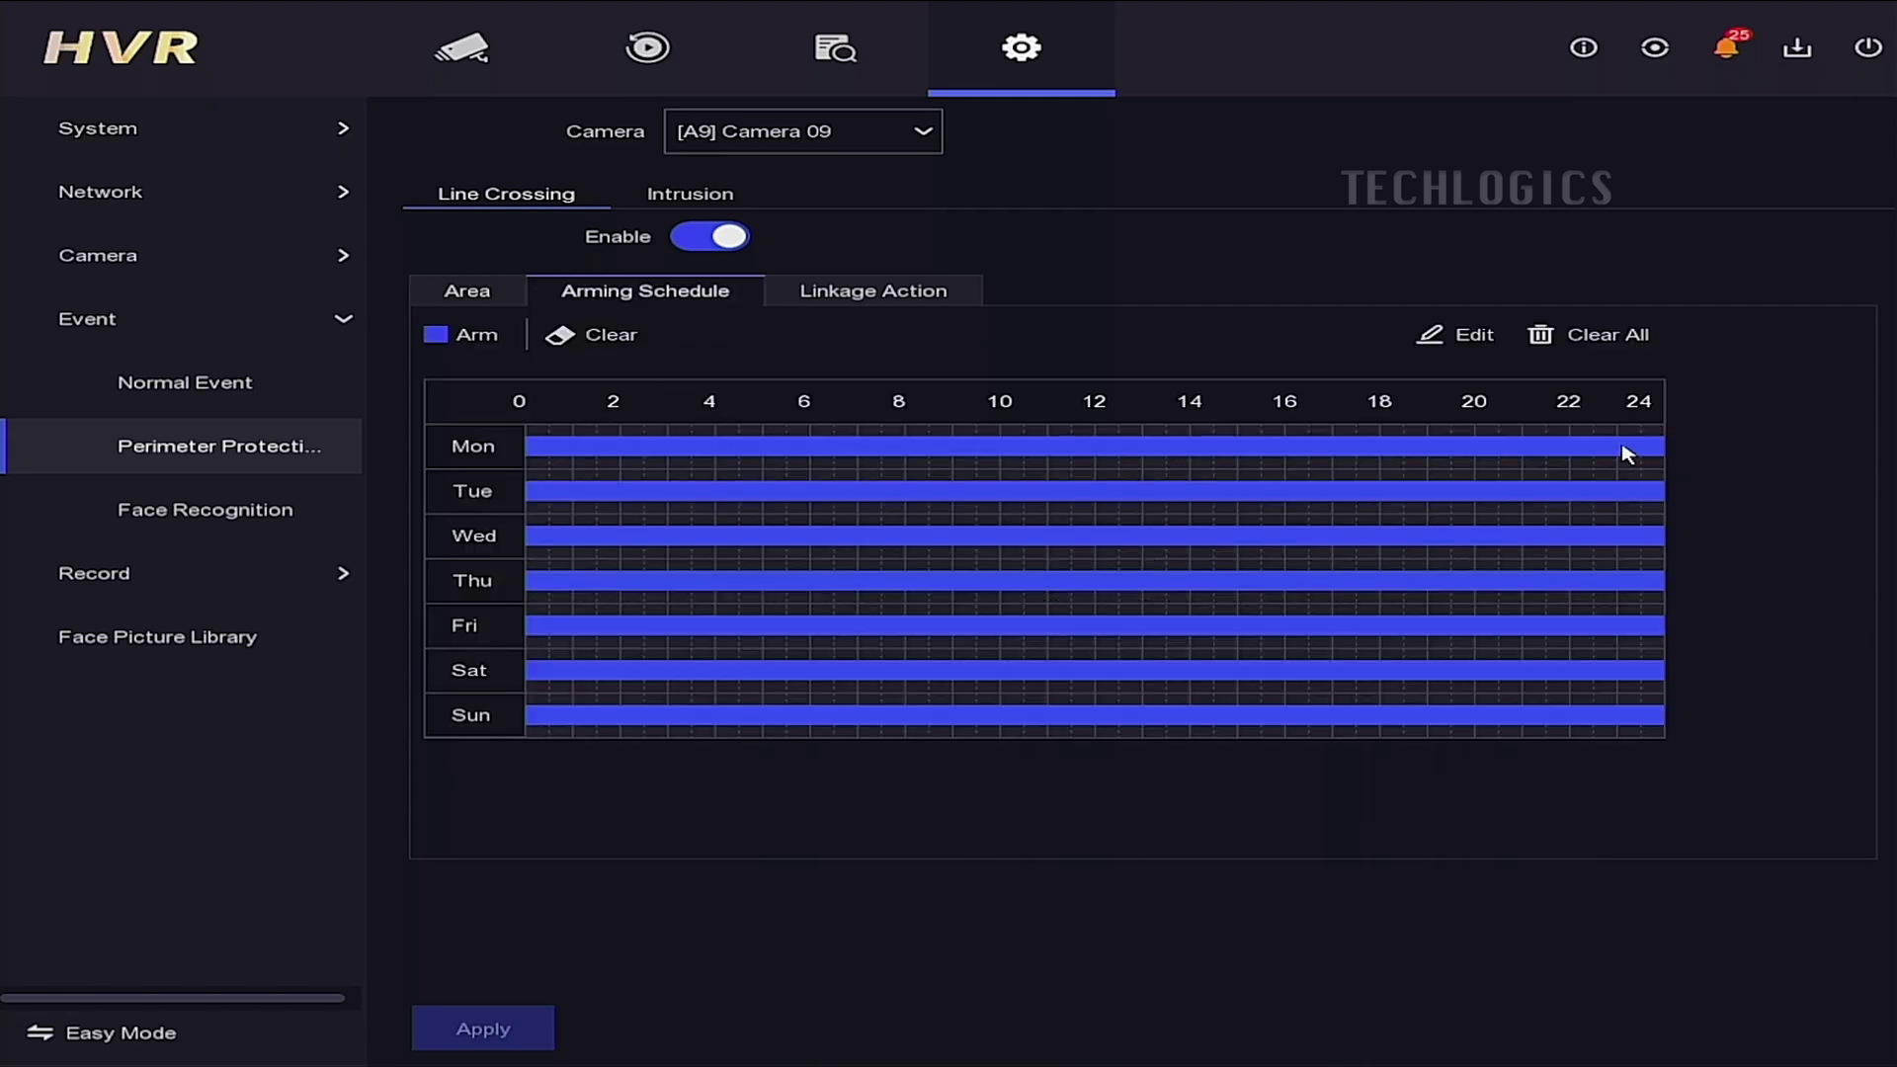
click(1474, 338)
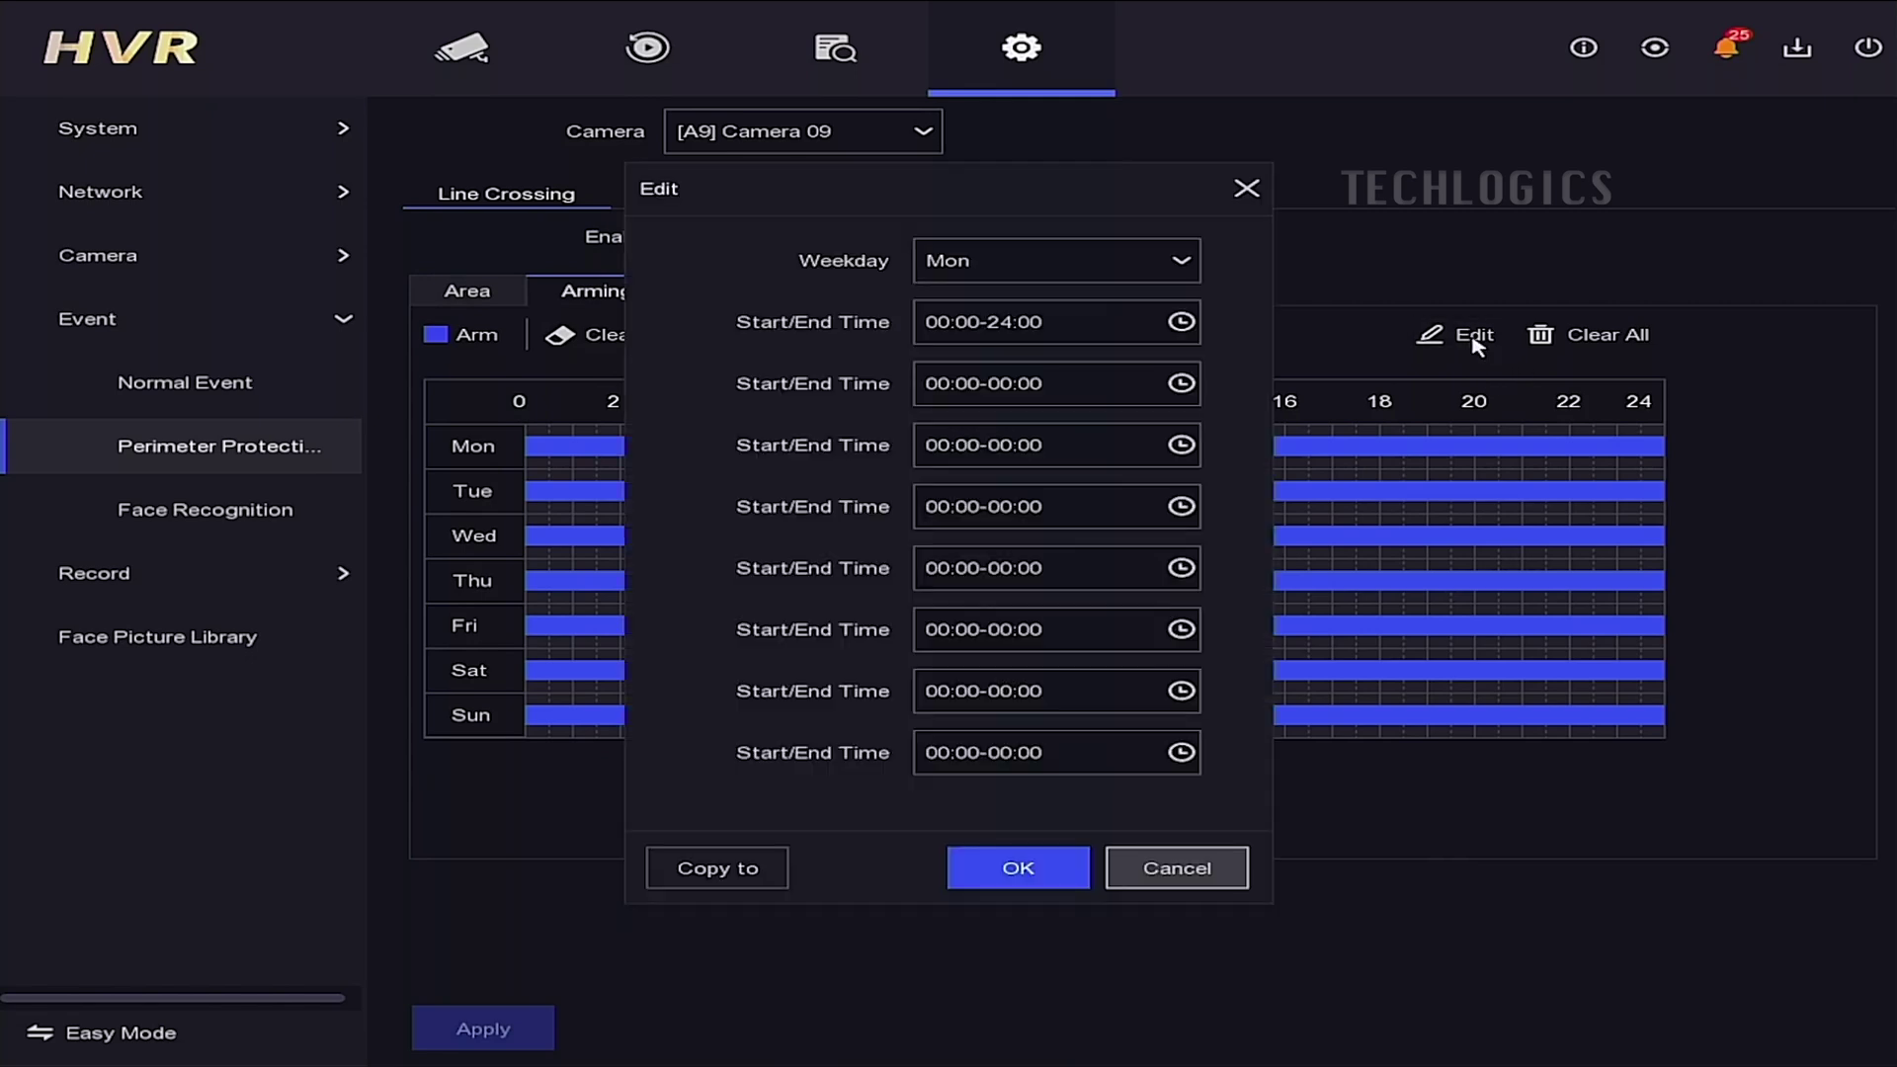
click(1181, 326)
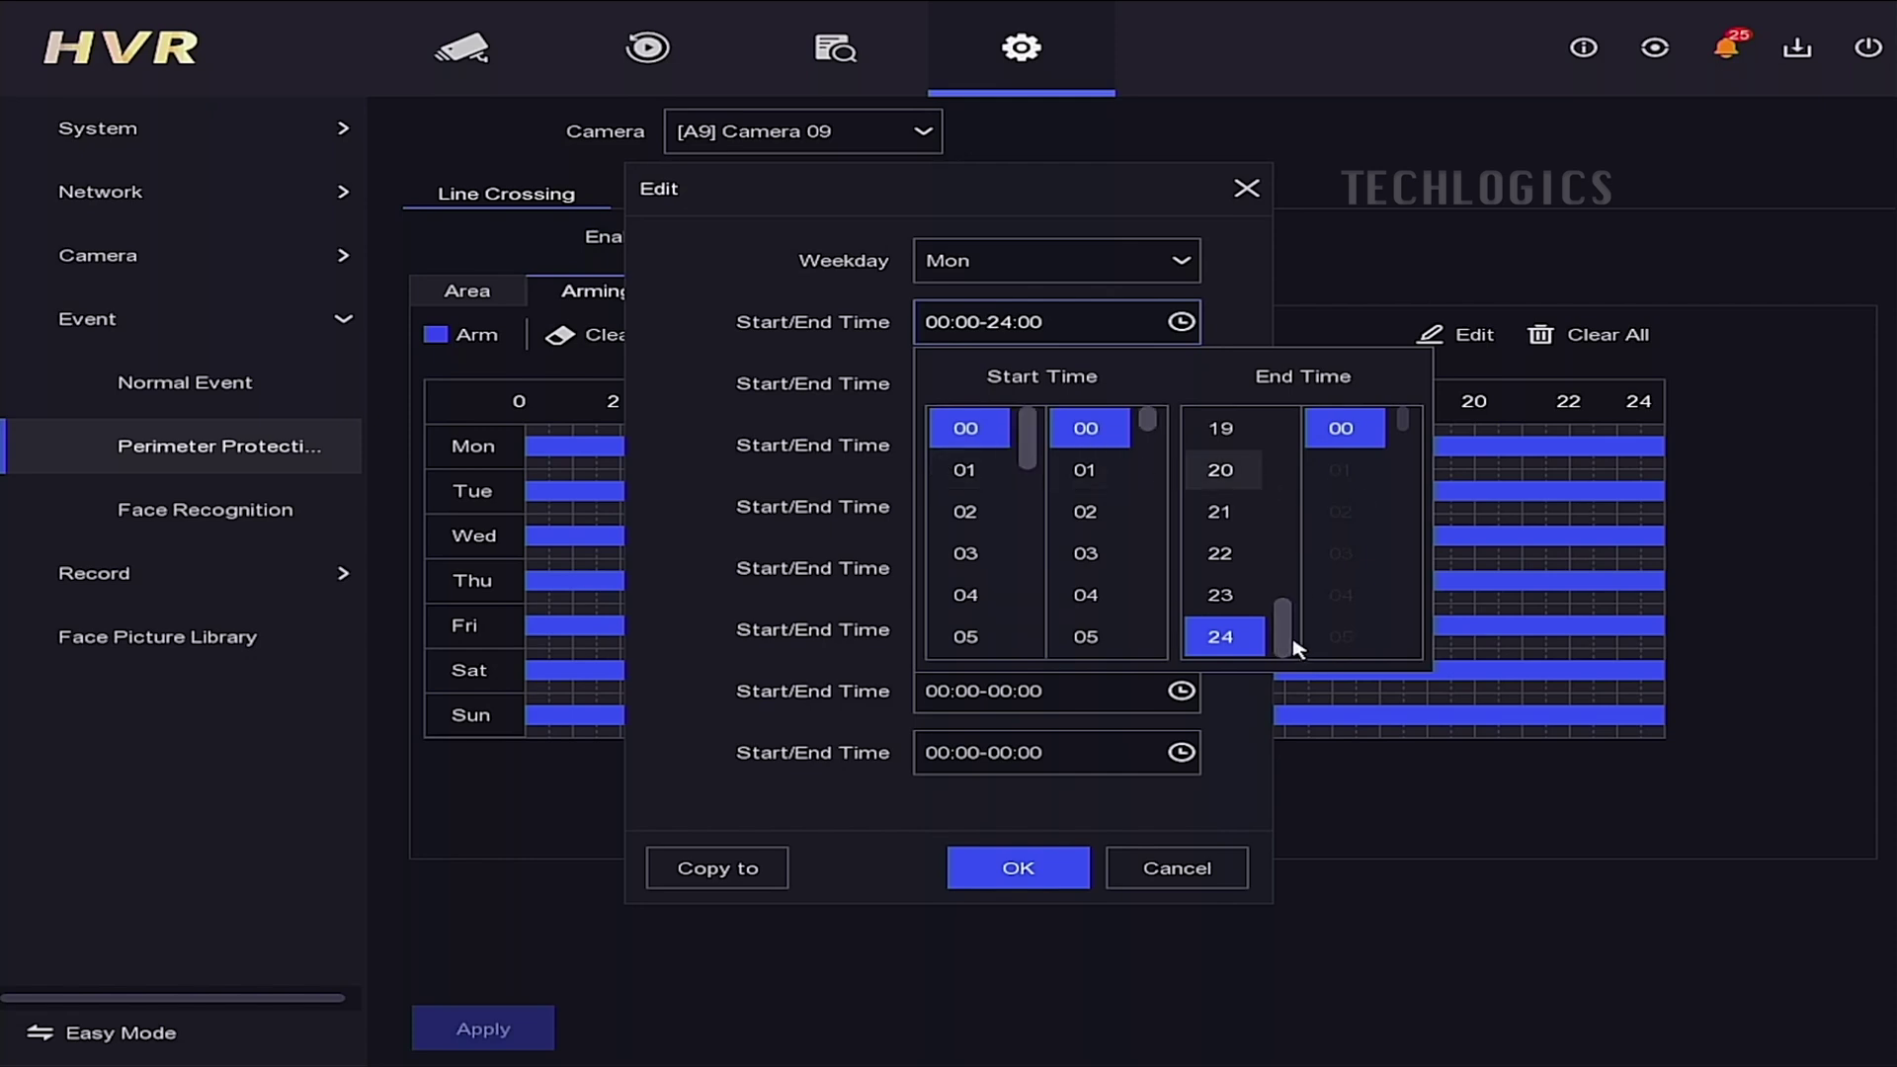
drag(1292, 643, 1304, 484)
scroll(1304, 484, up, 4)
click(1225, 635)
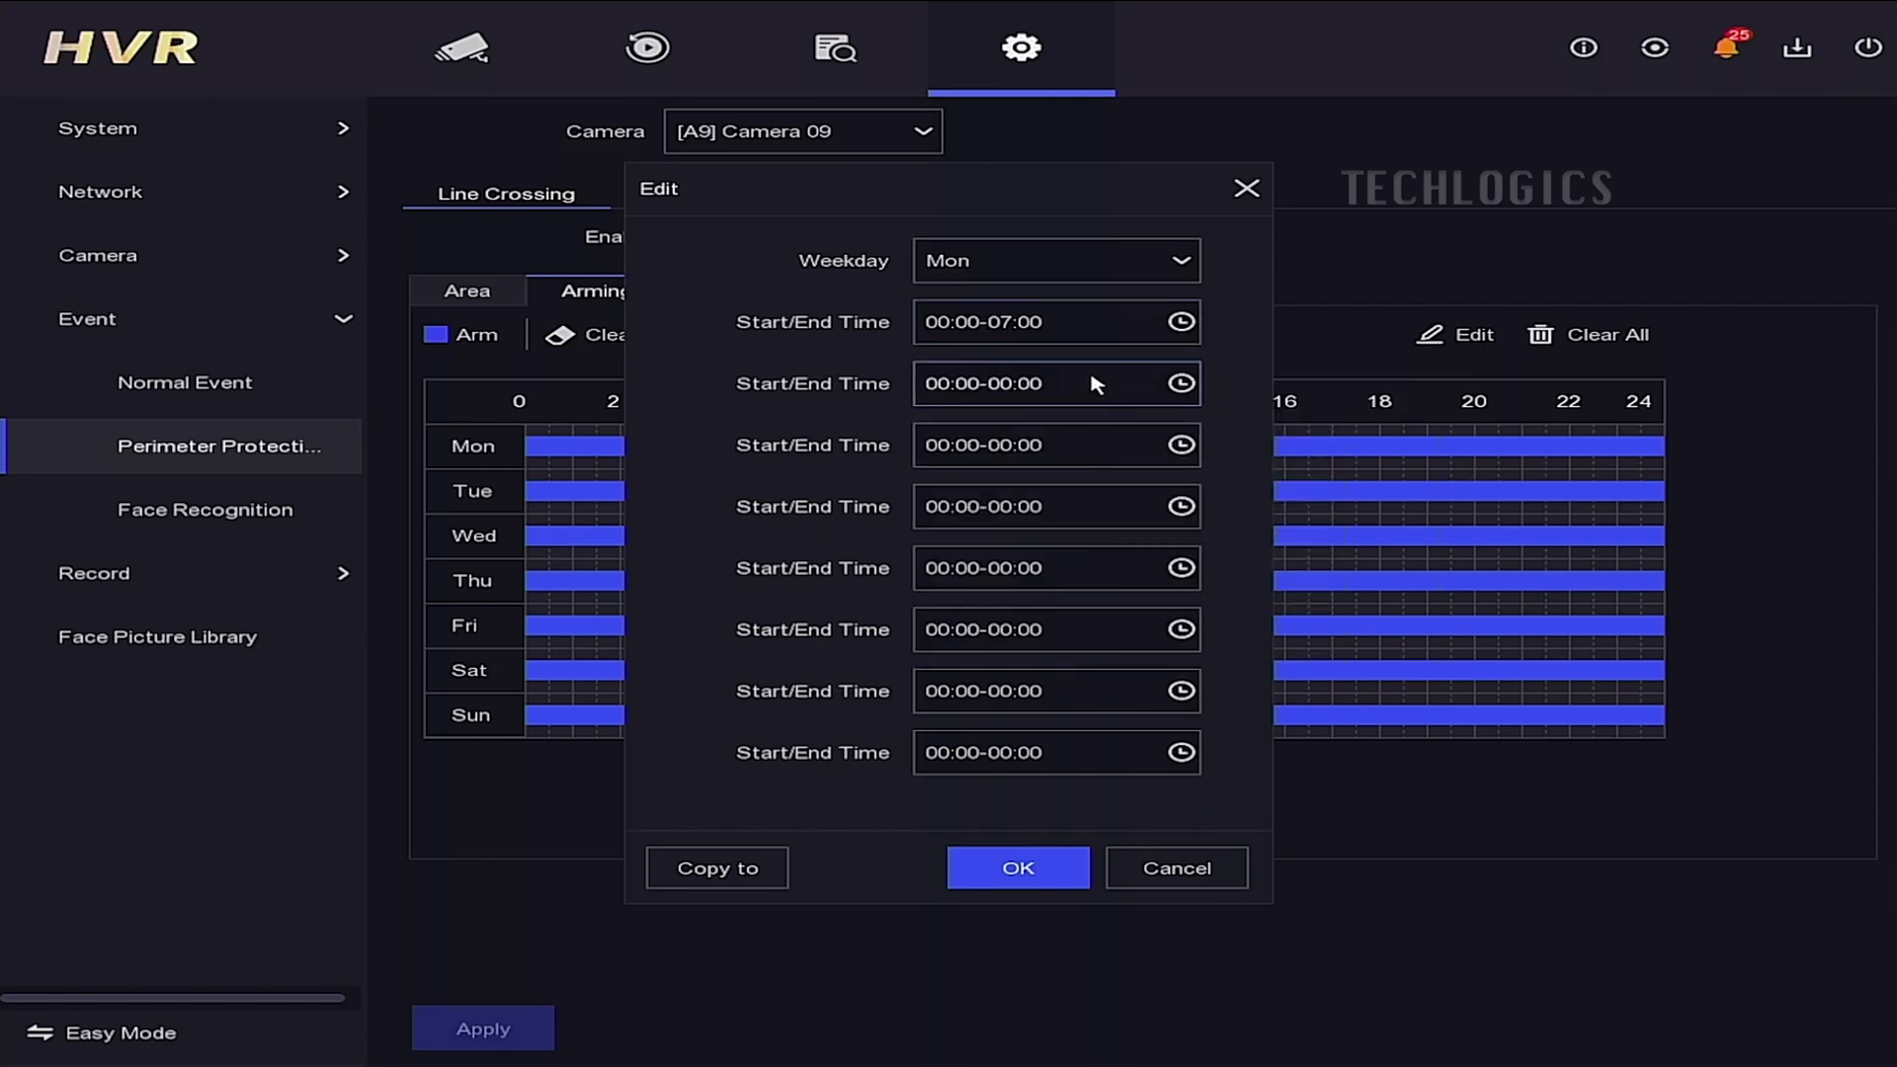
Step: Attempt a second Monday period ending at 18, dismissing the duration overlapped warning
click(1181, 384)
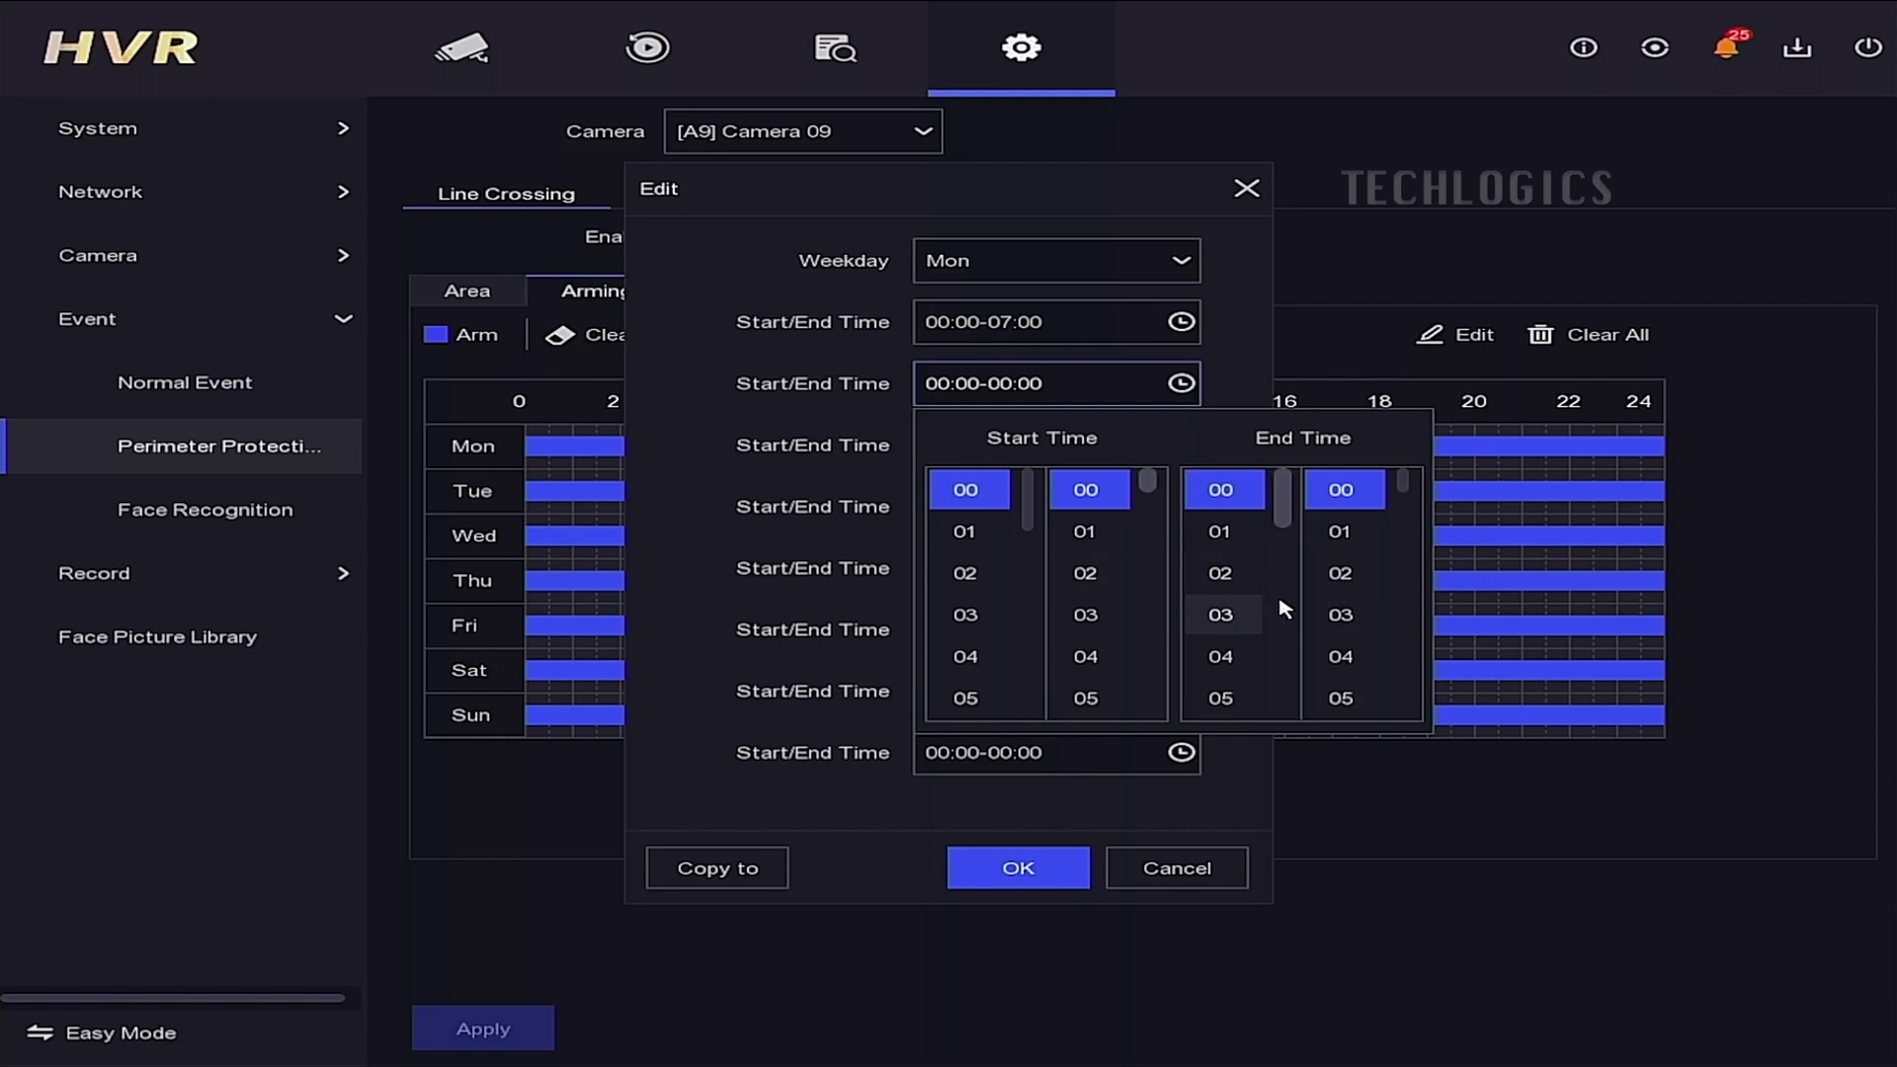
scroll(1282, 608, down, 6)
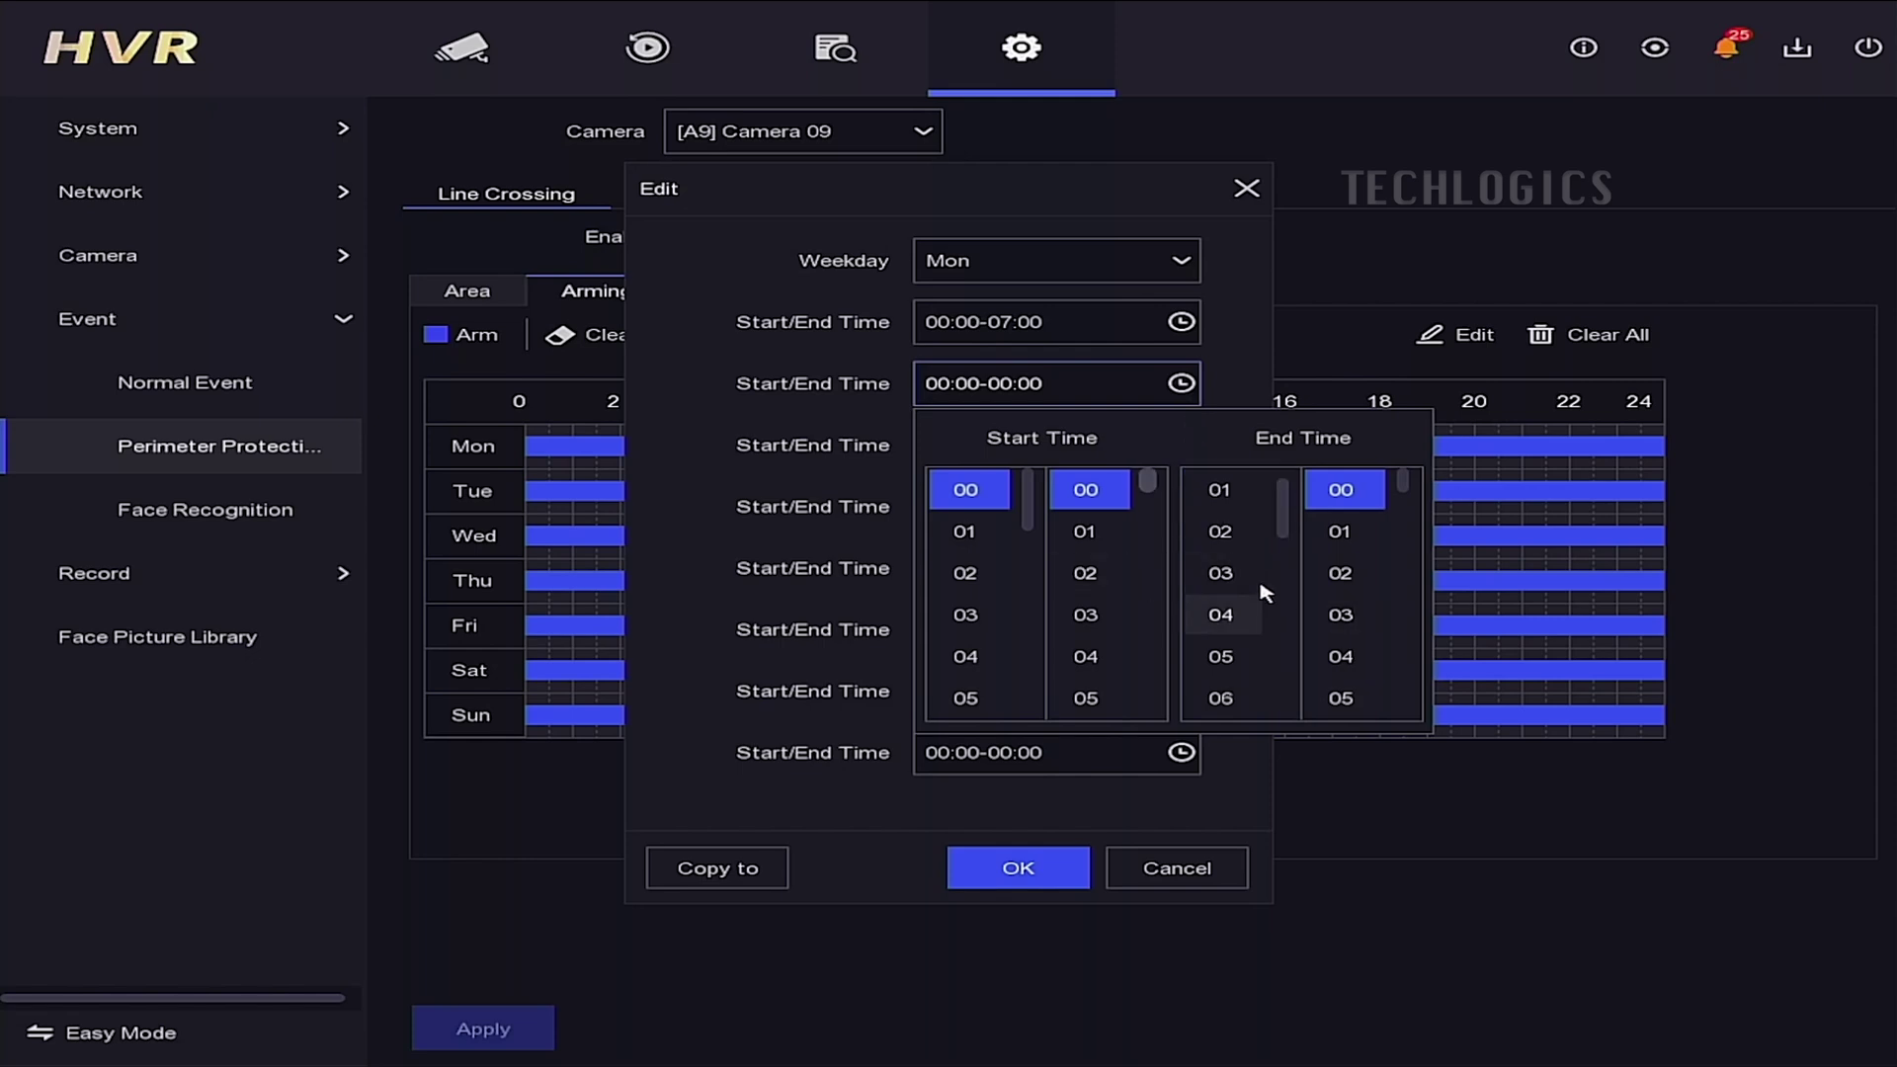
scroll(1290, 607, down, 6)
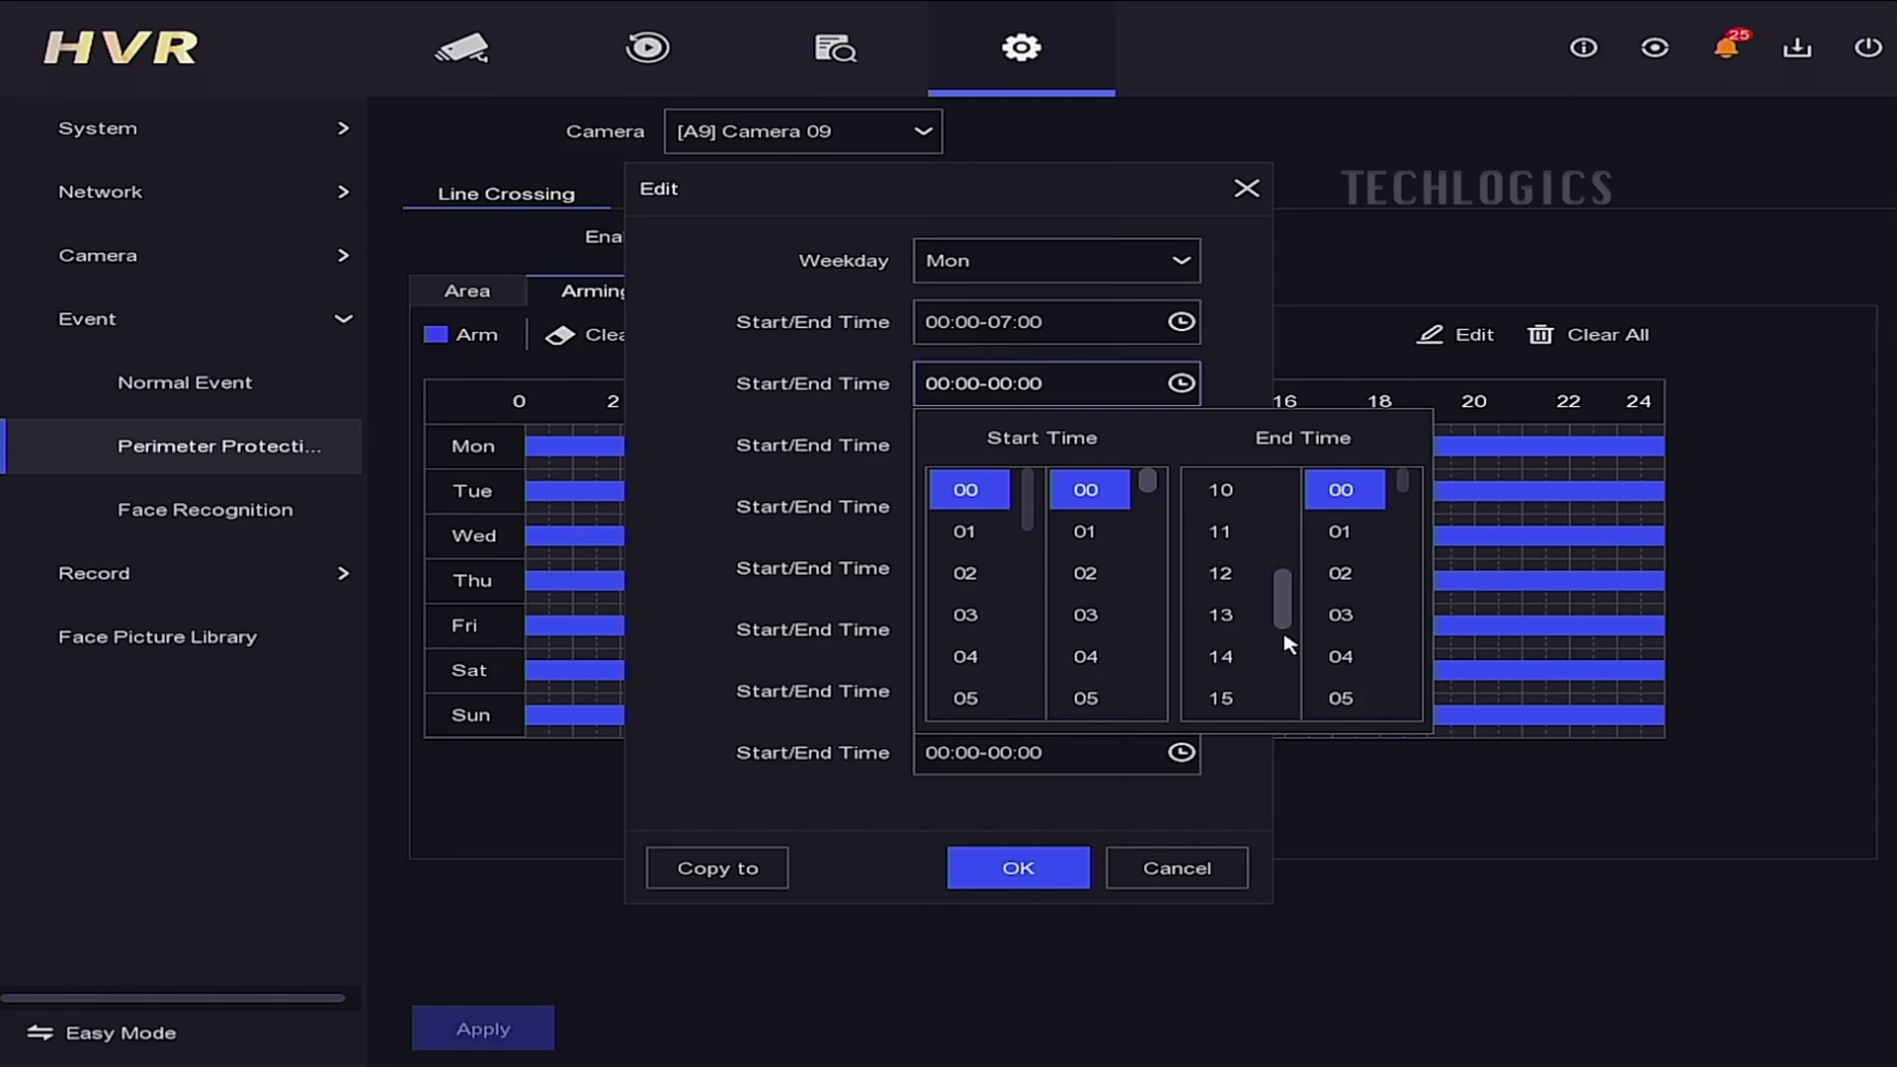
scroll(1289, 664, down, 2)
click(1221, 656)
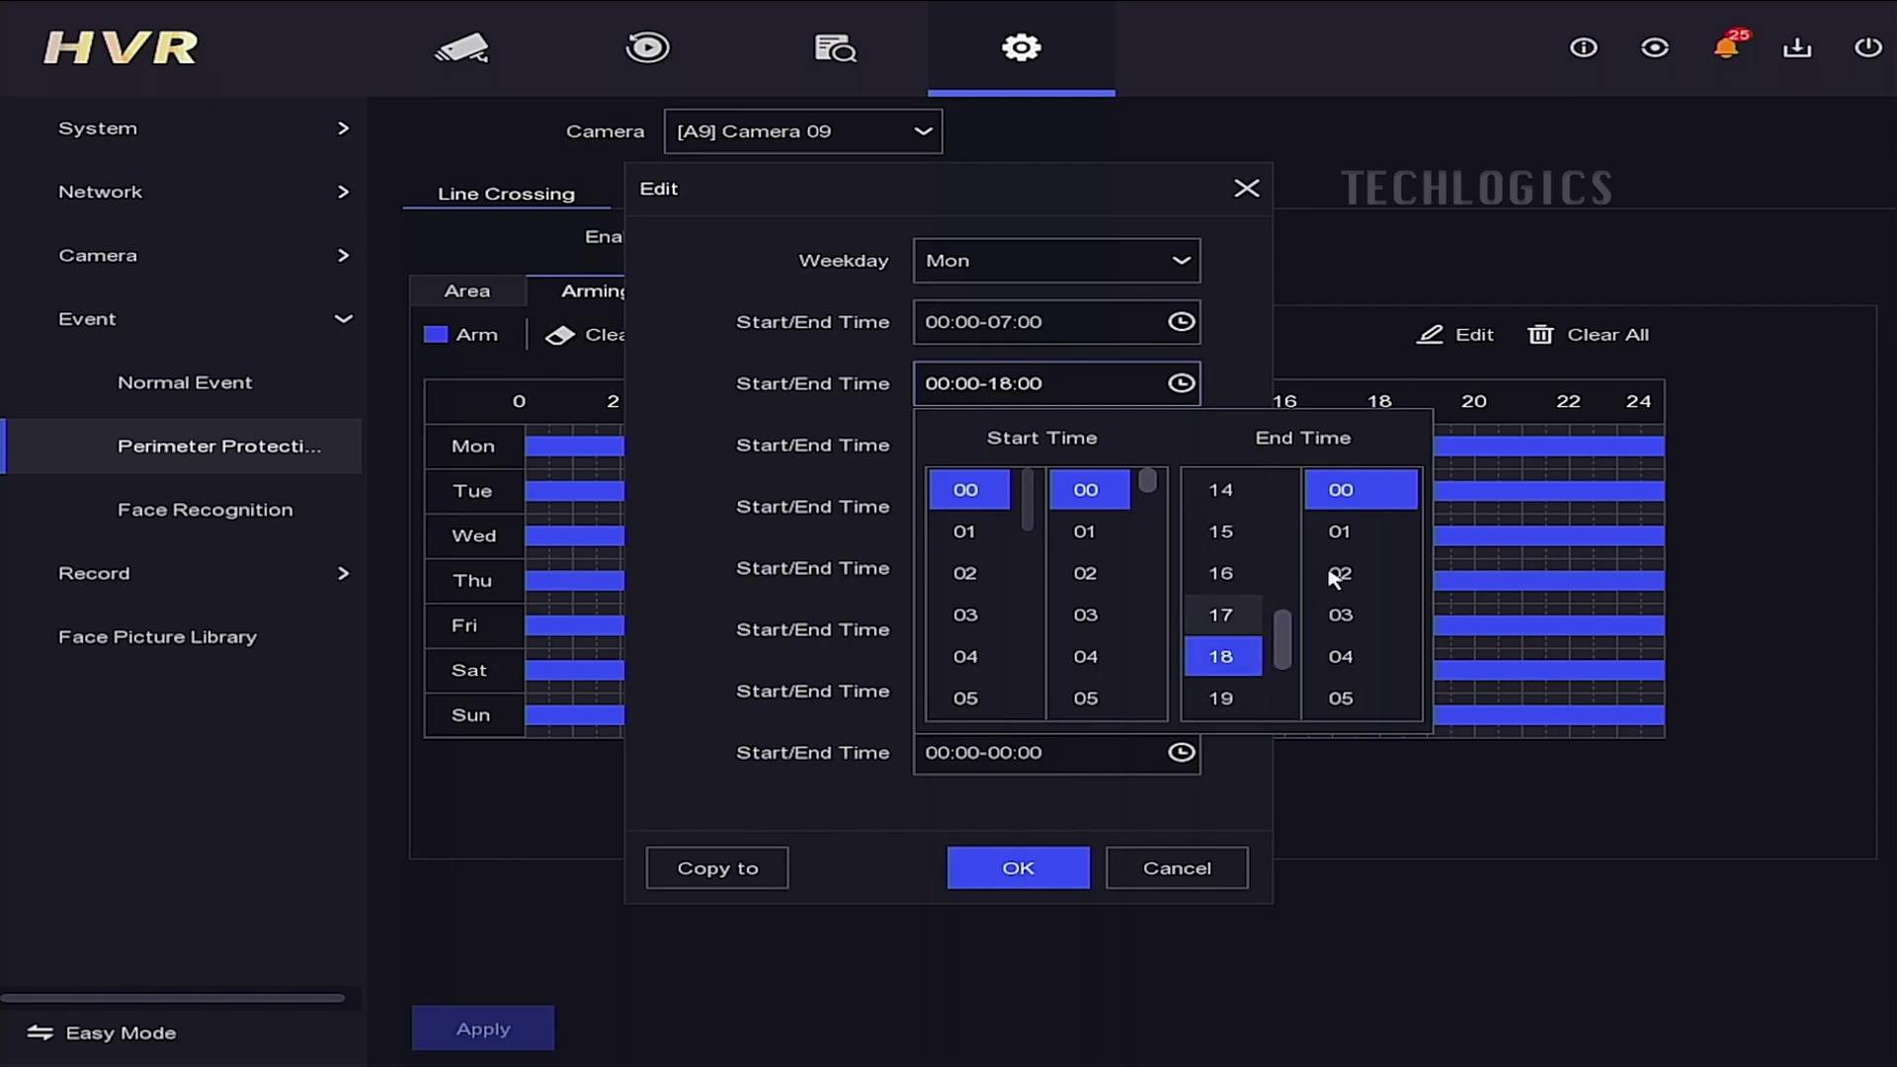
click(1026, 842)
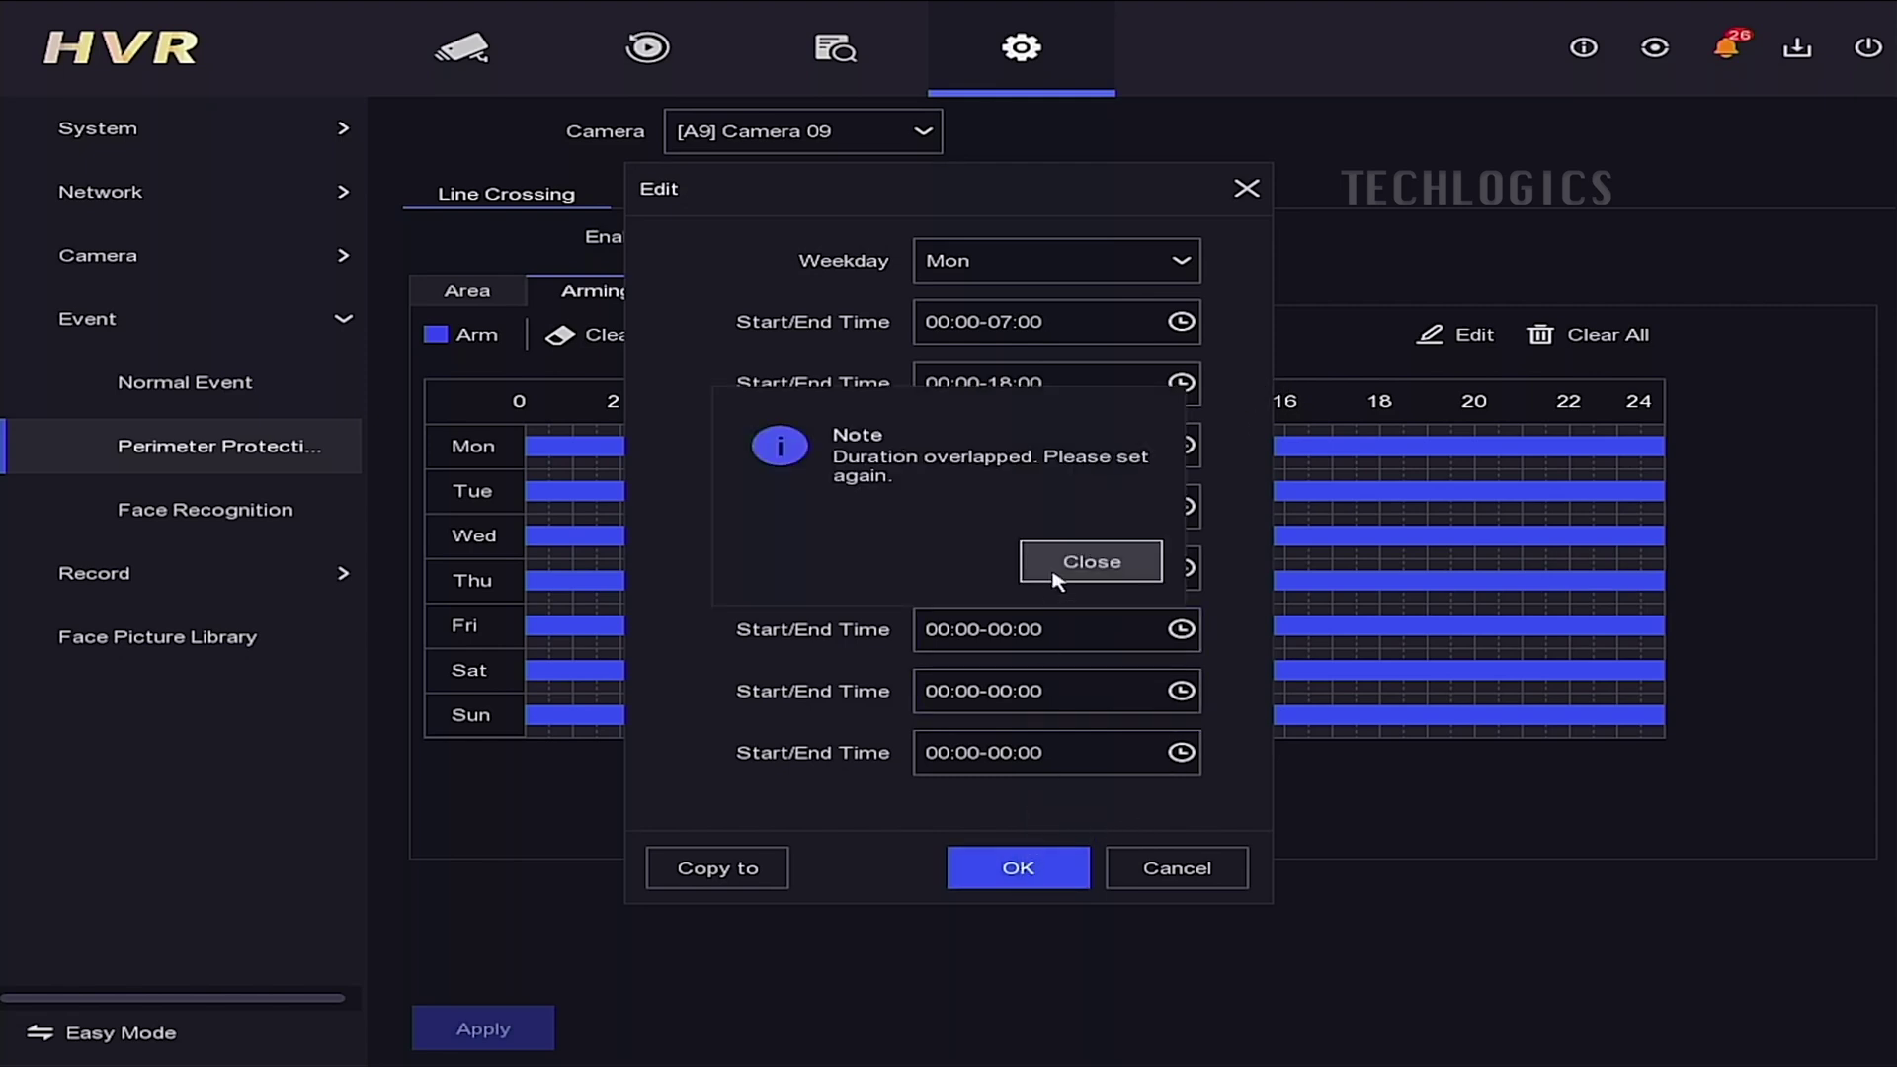
click(1057, 578)
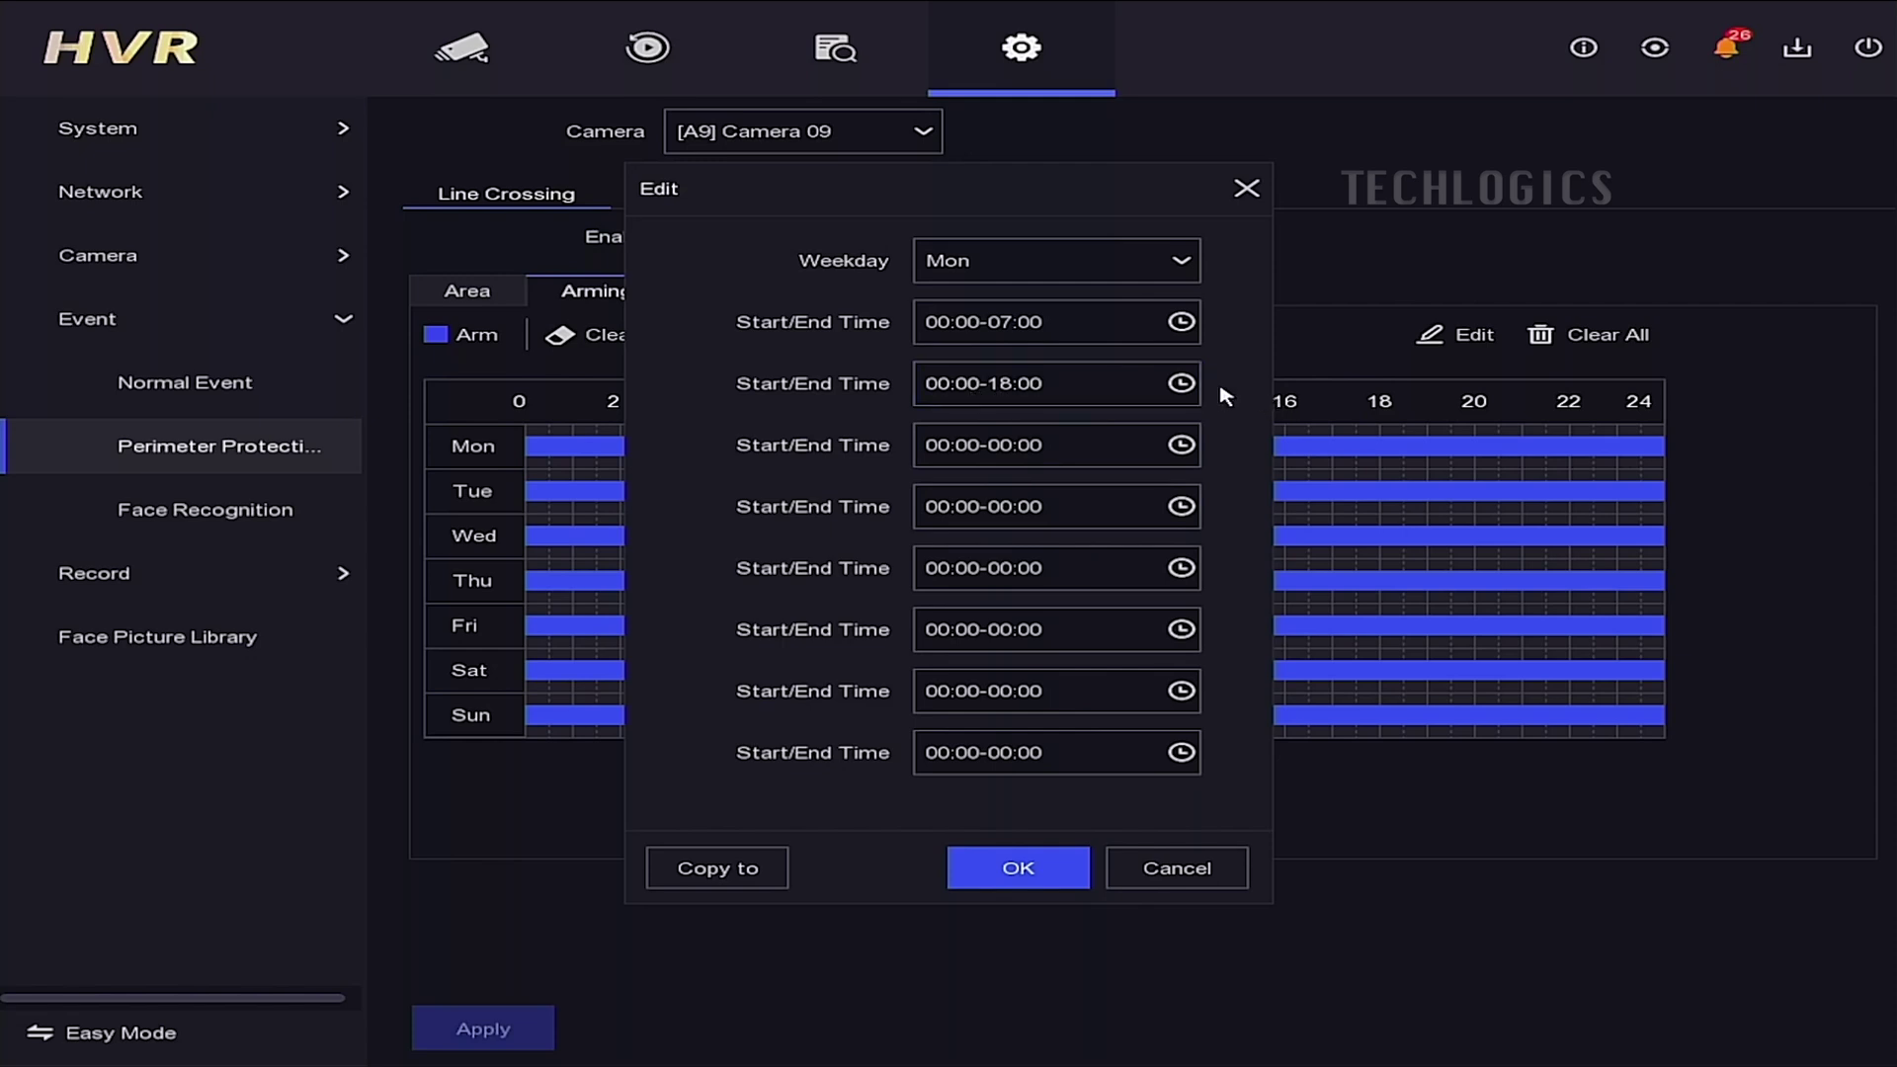
Step: Correct Monday's second period to 18:00–24:00 and confirm the schedule
click(1182, 384)
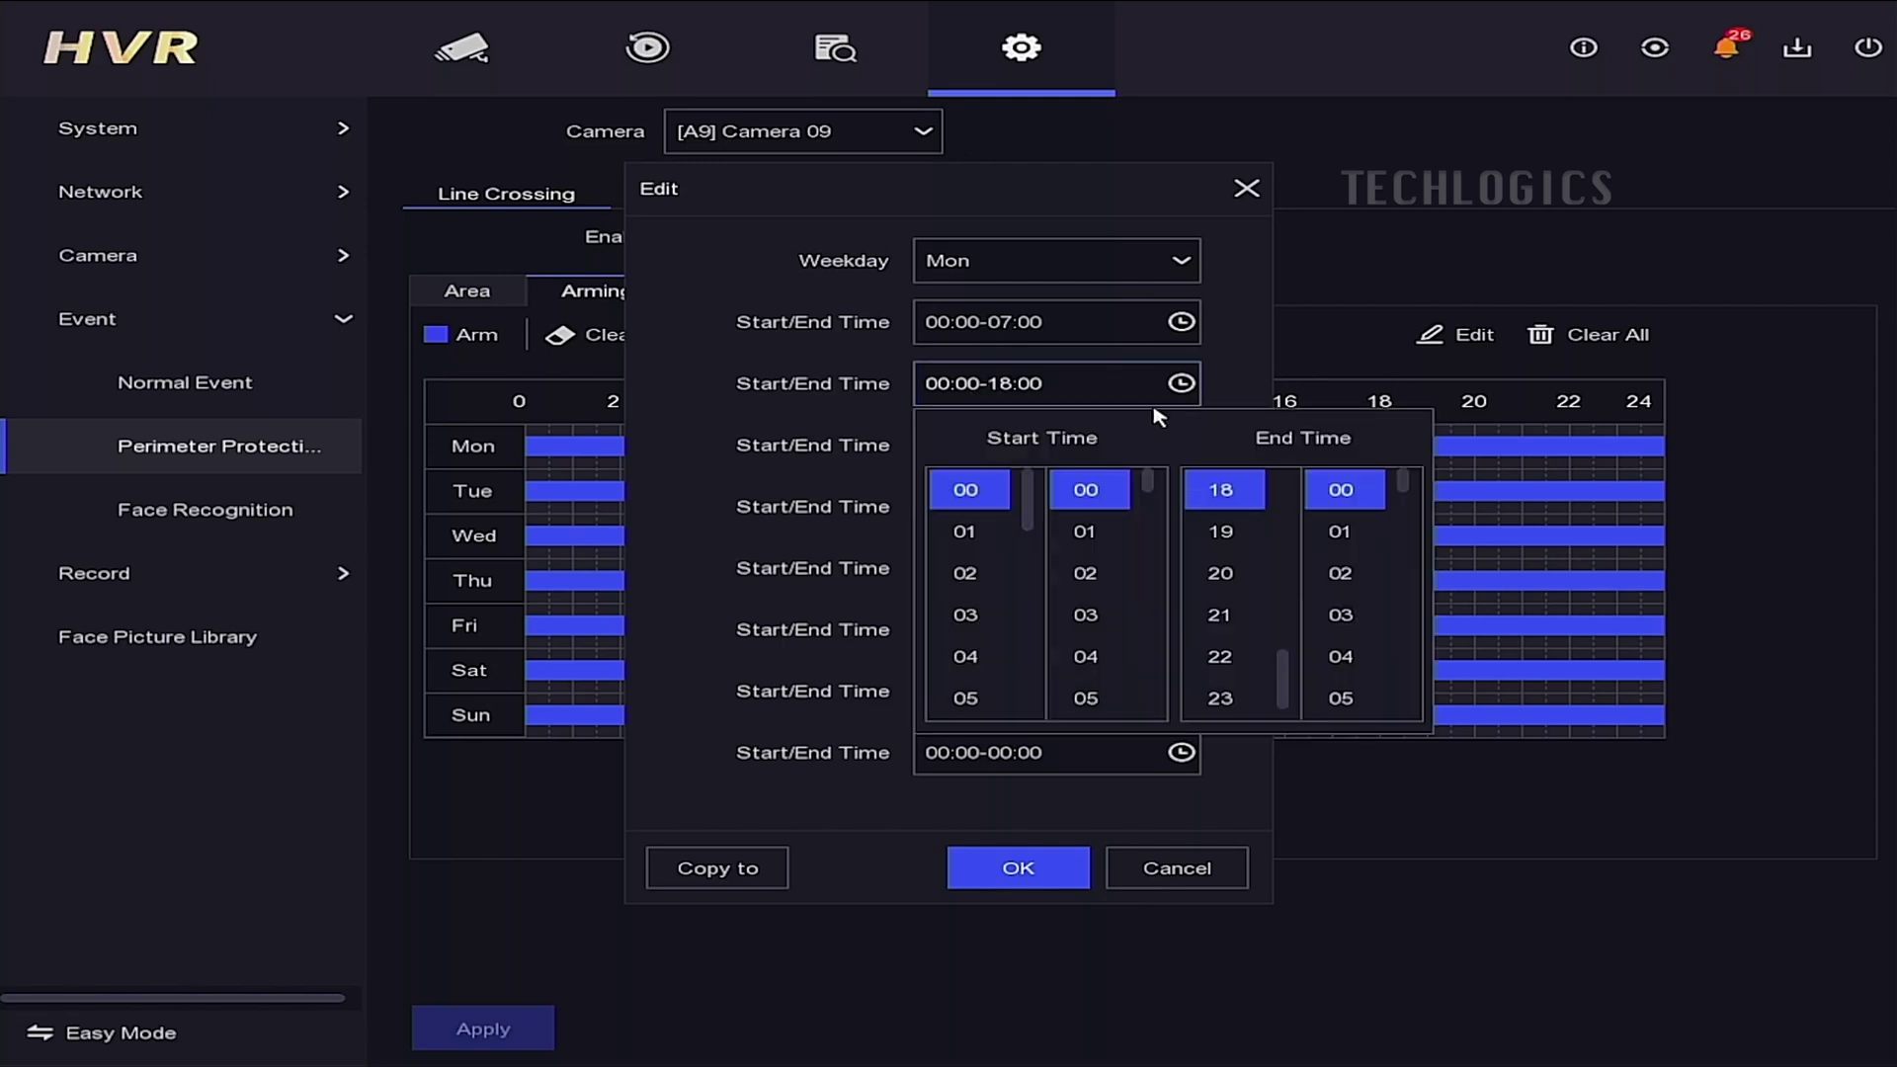
click(1223, 494)
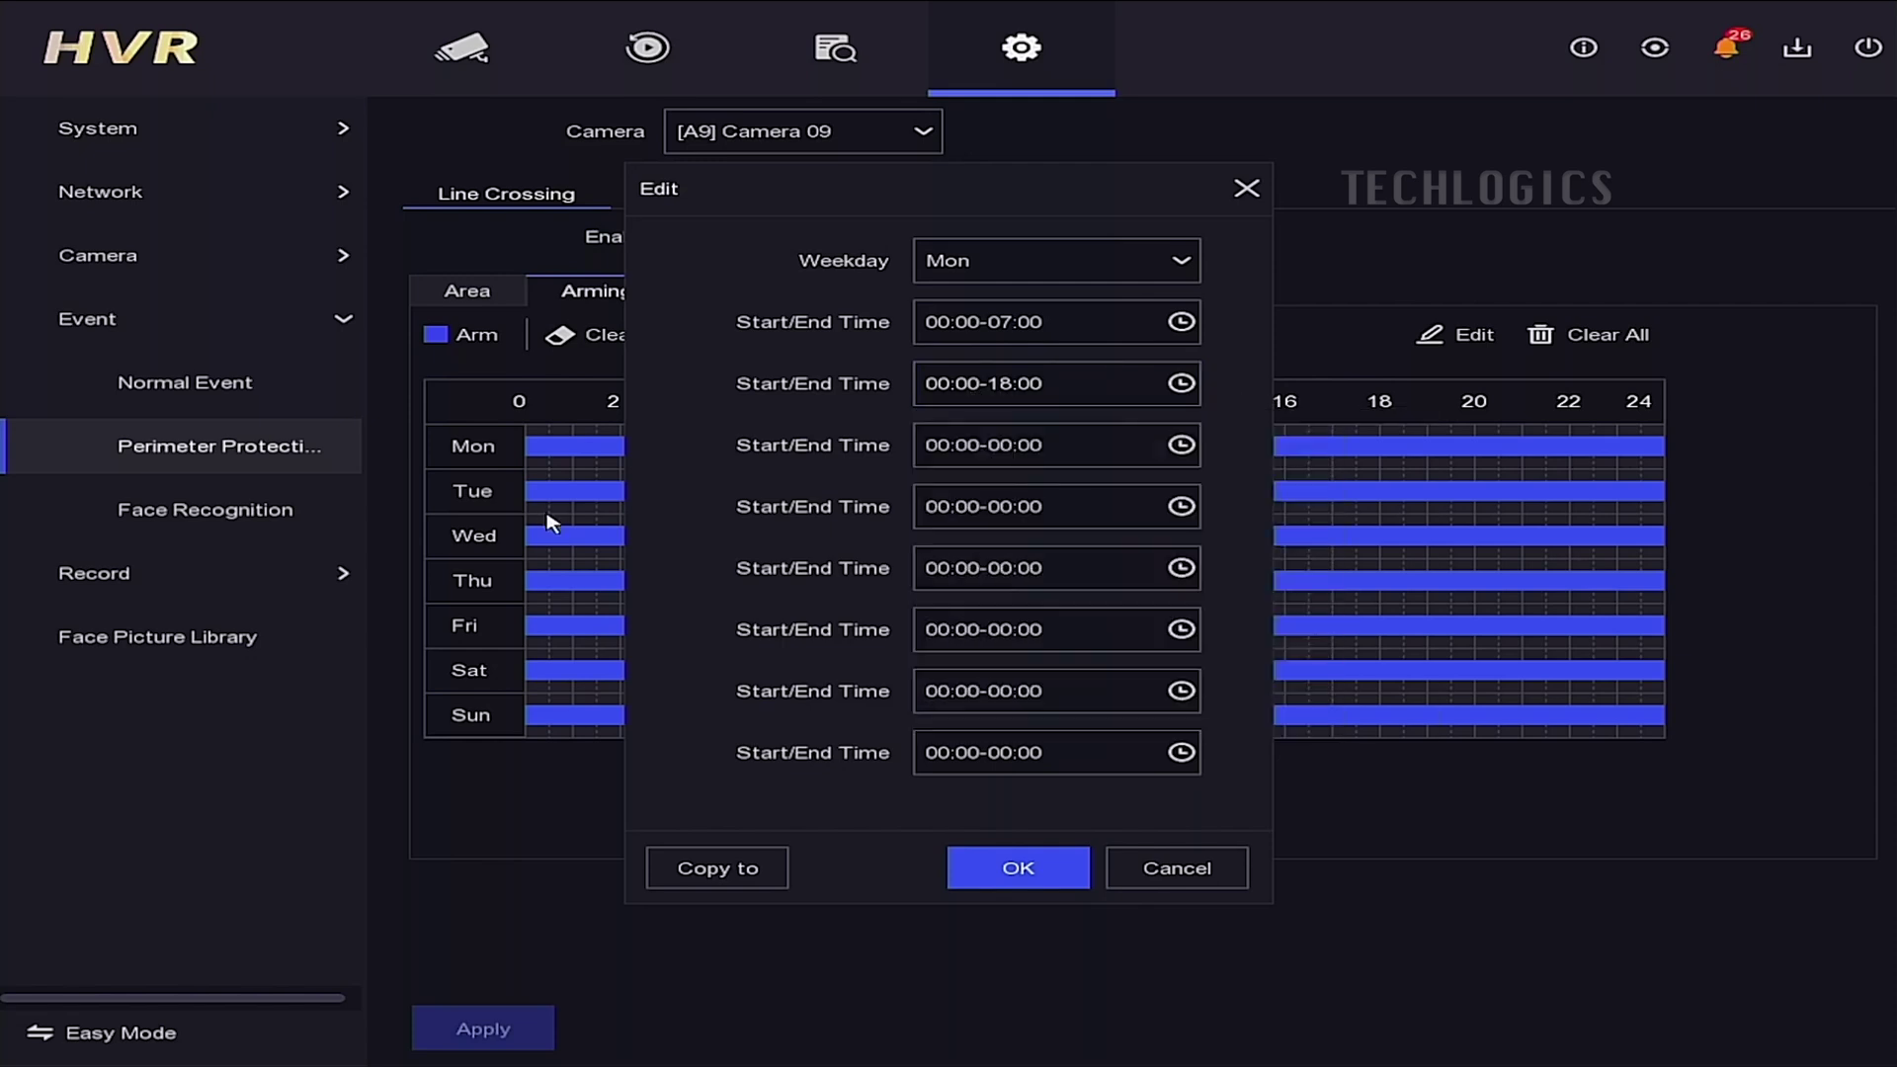
click(1172, 387)
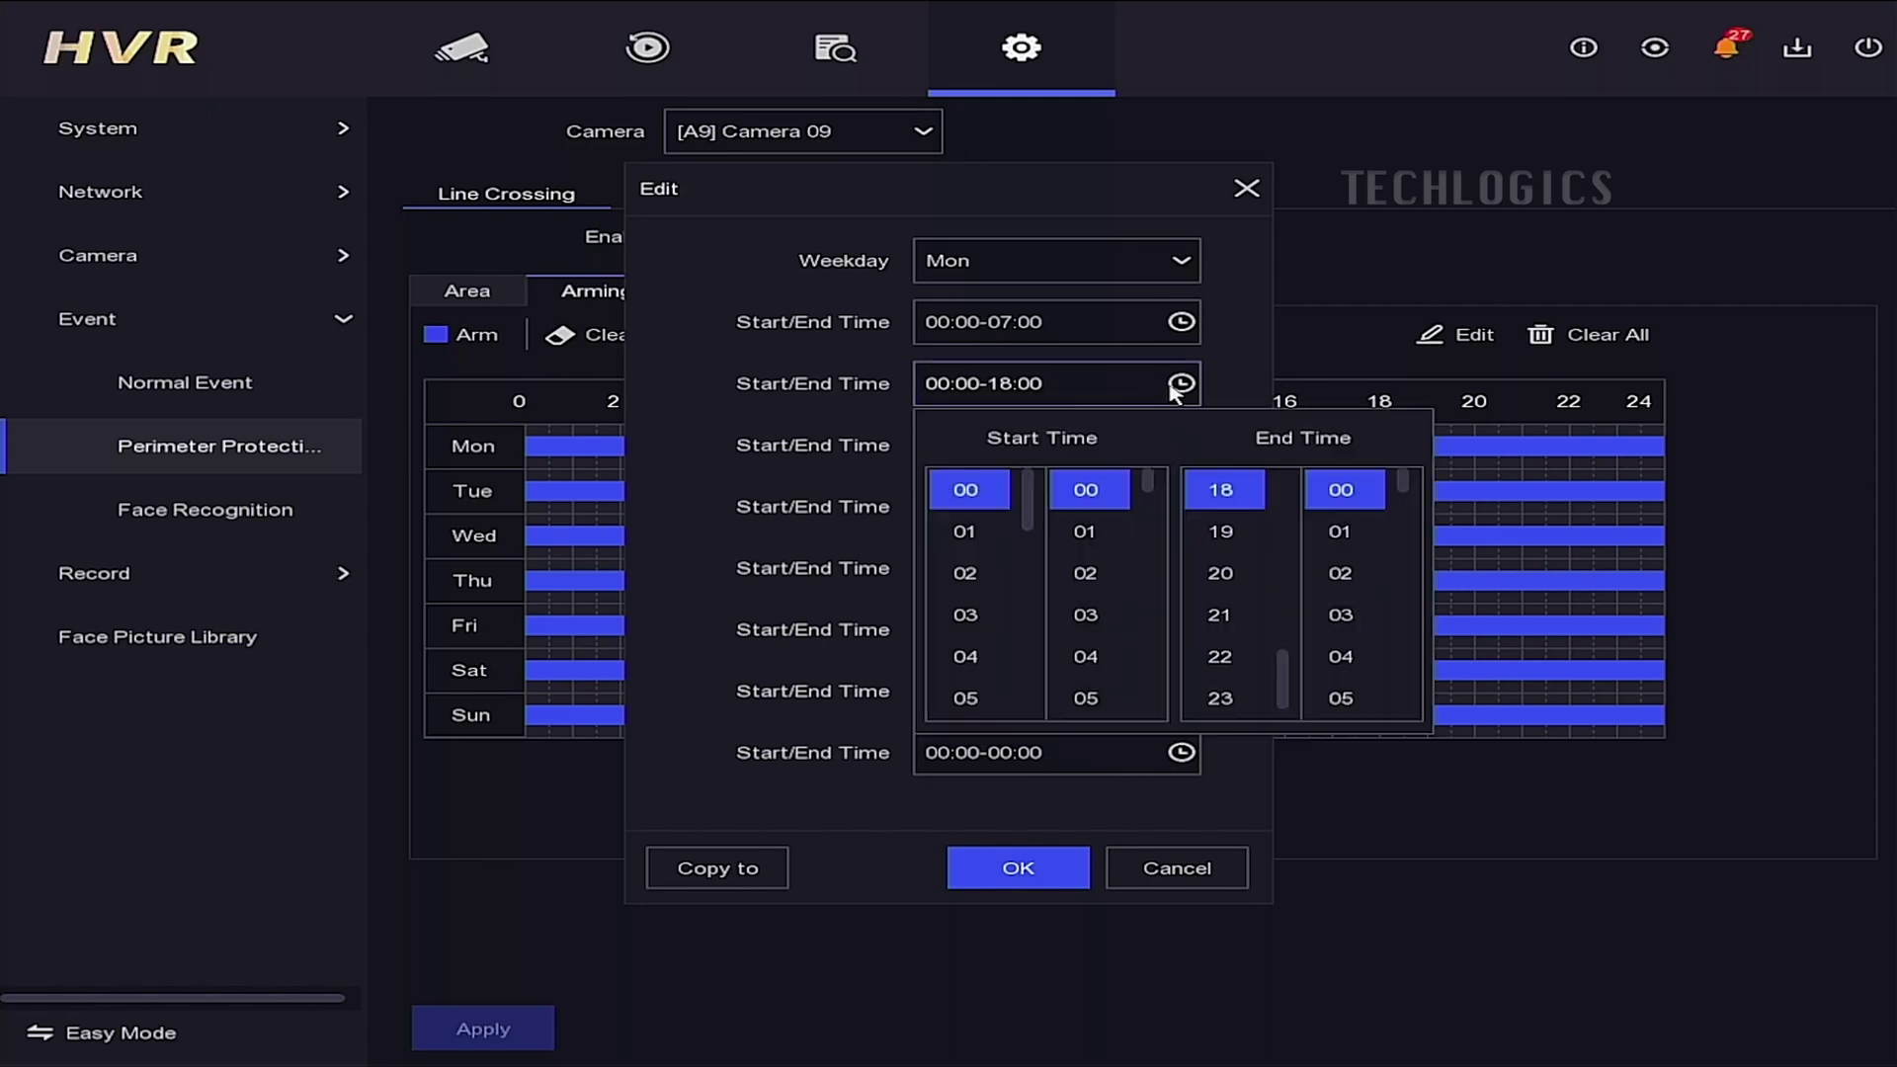
scroll(966, 592, down, 2)
scroll(967, 607, down, 3)
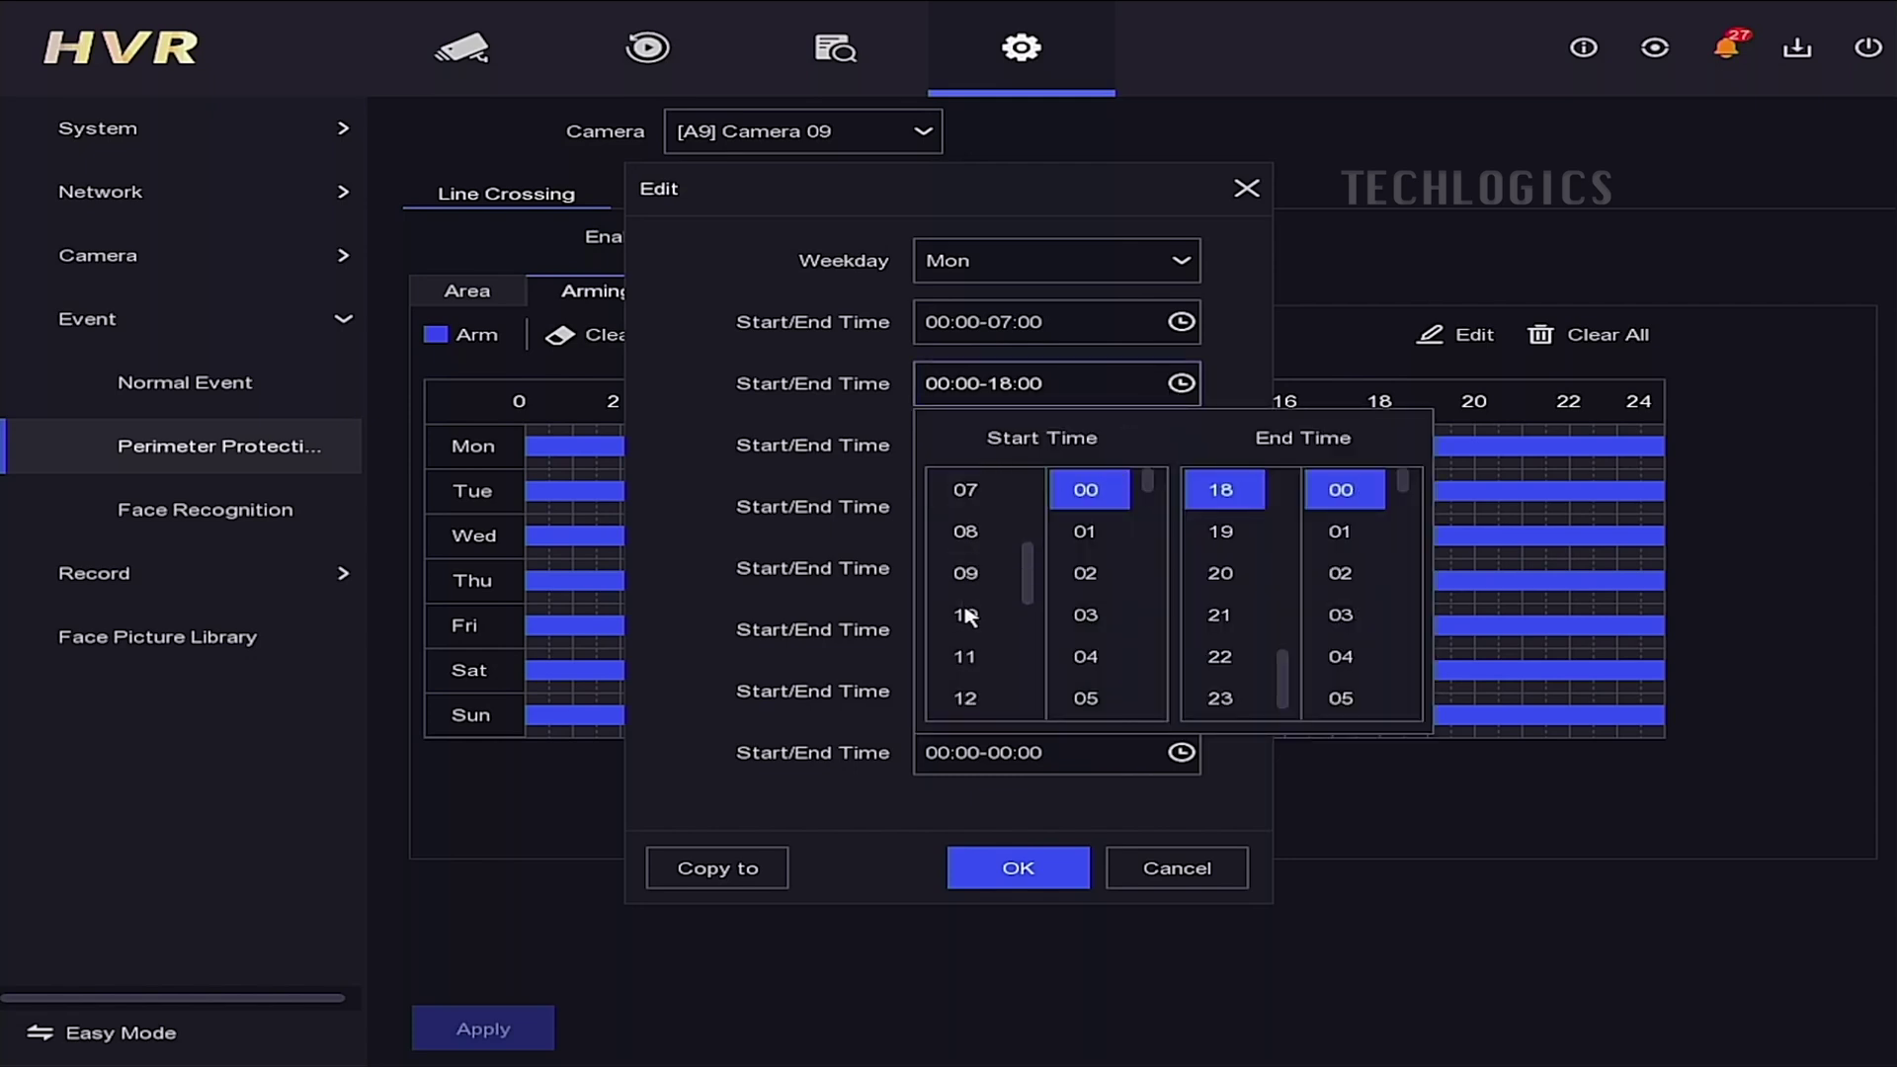
scroll(966, 625, down, 3)
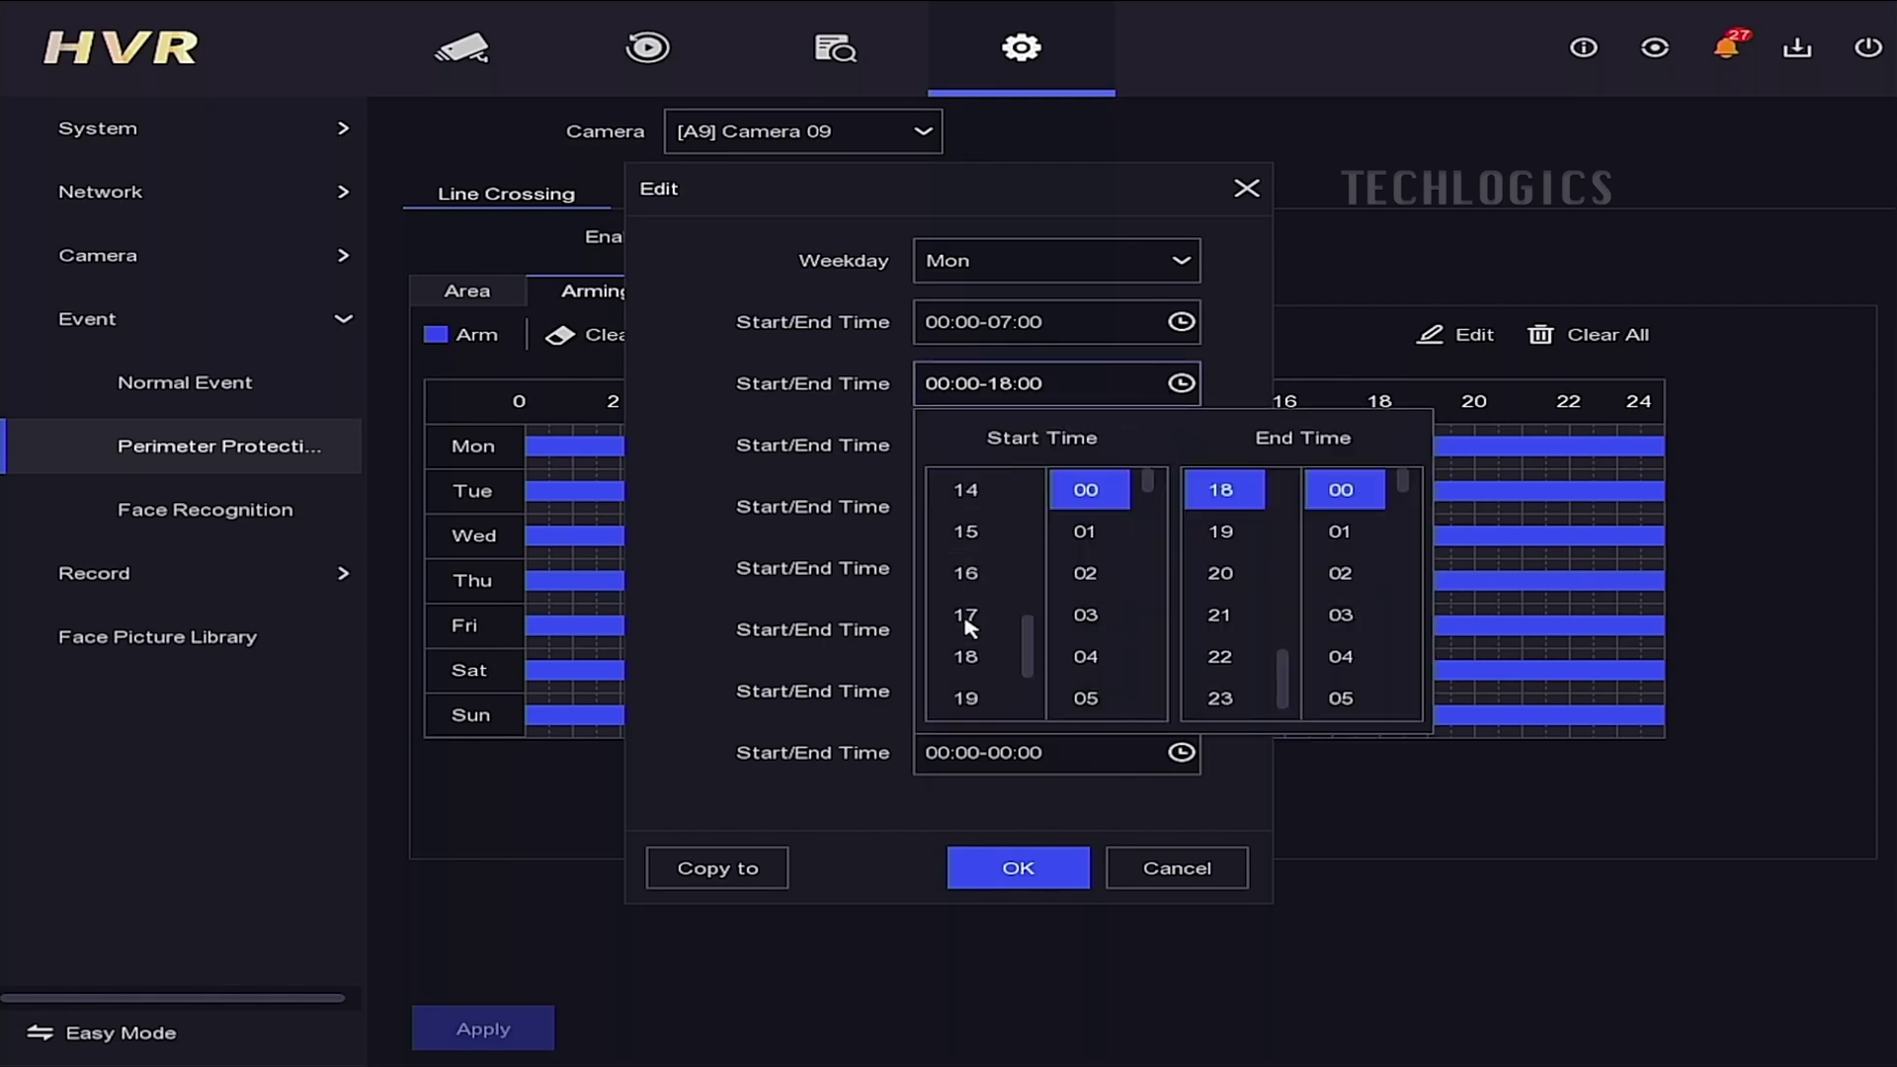
click(966, 656)
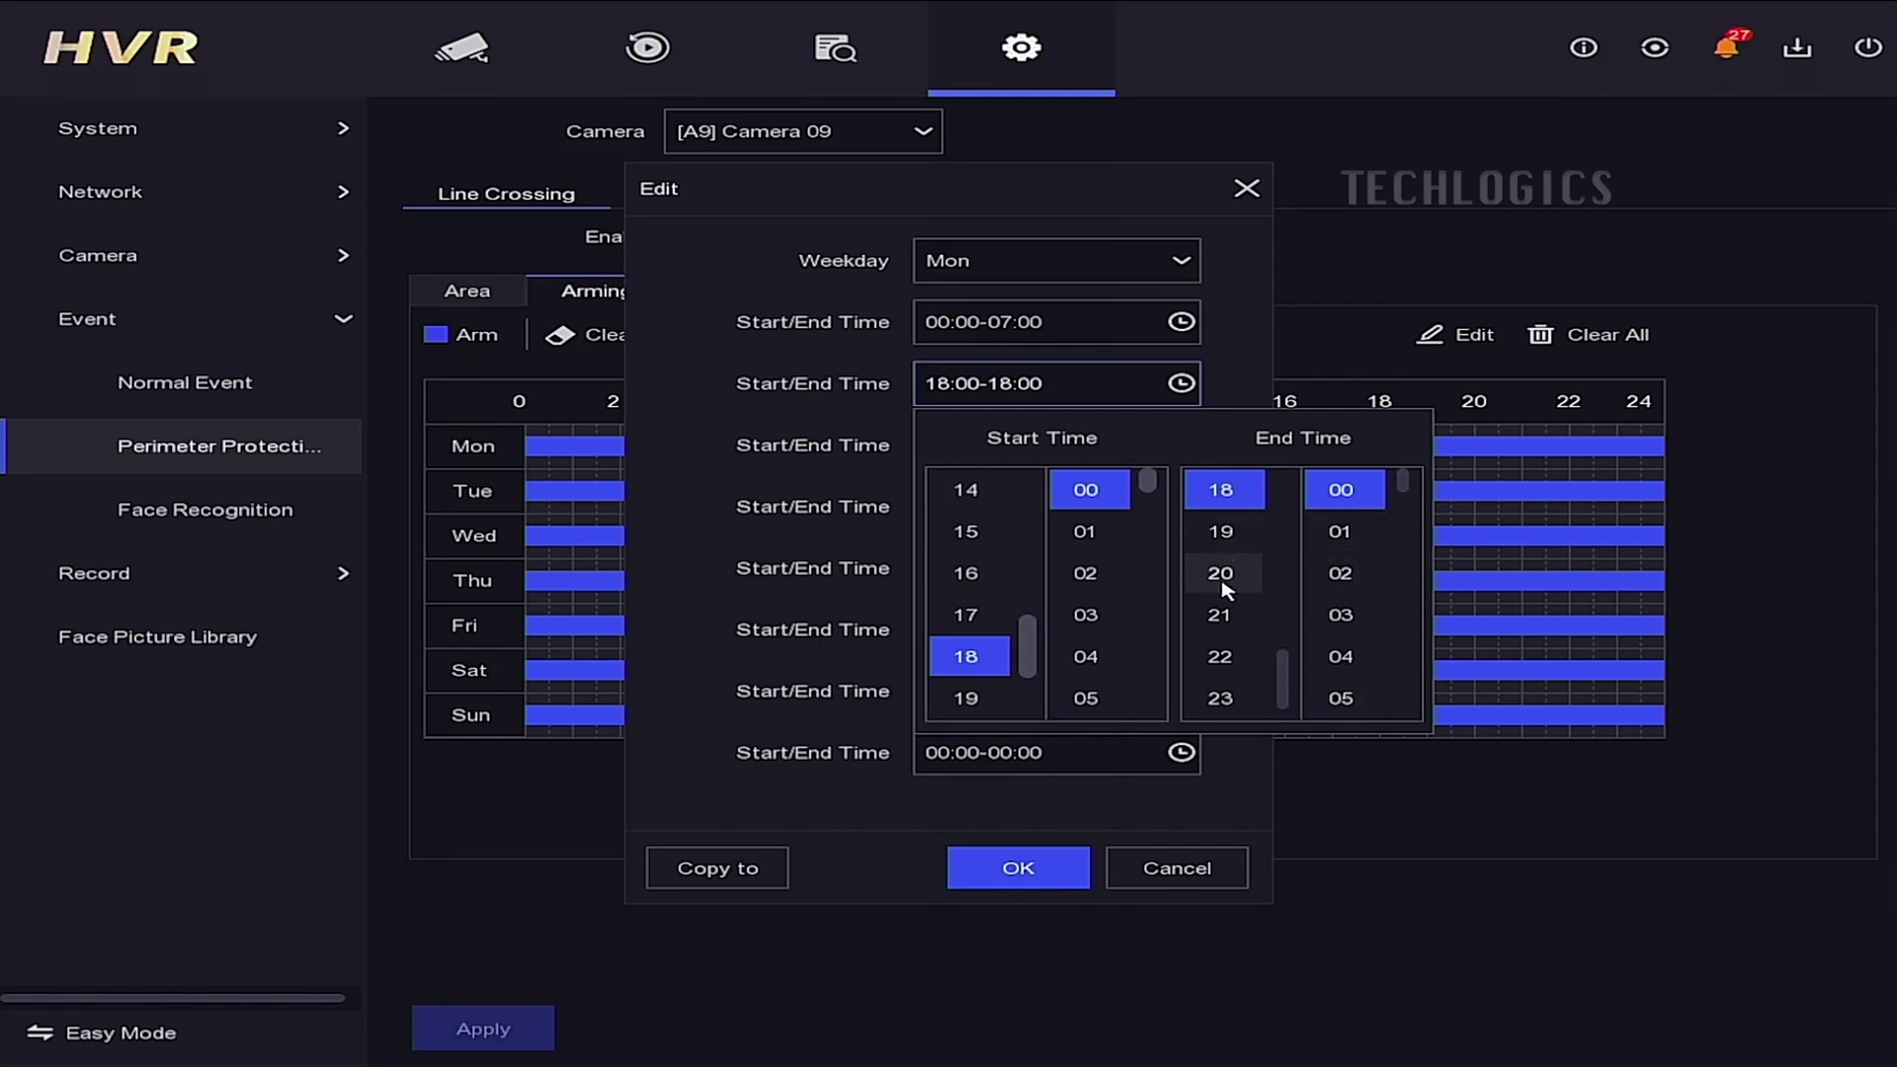
scroll(1230, 633, down, 1)
click(1228, 702)
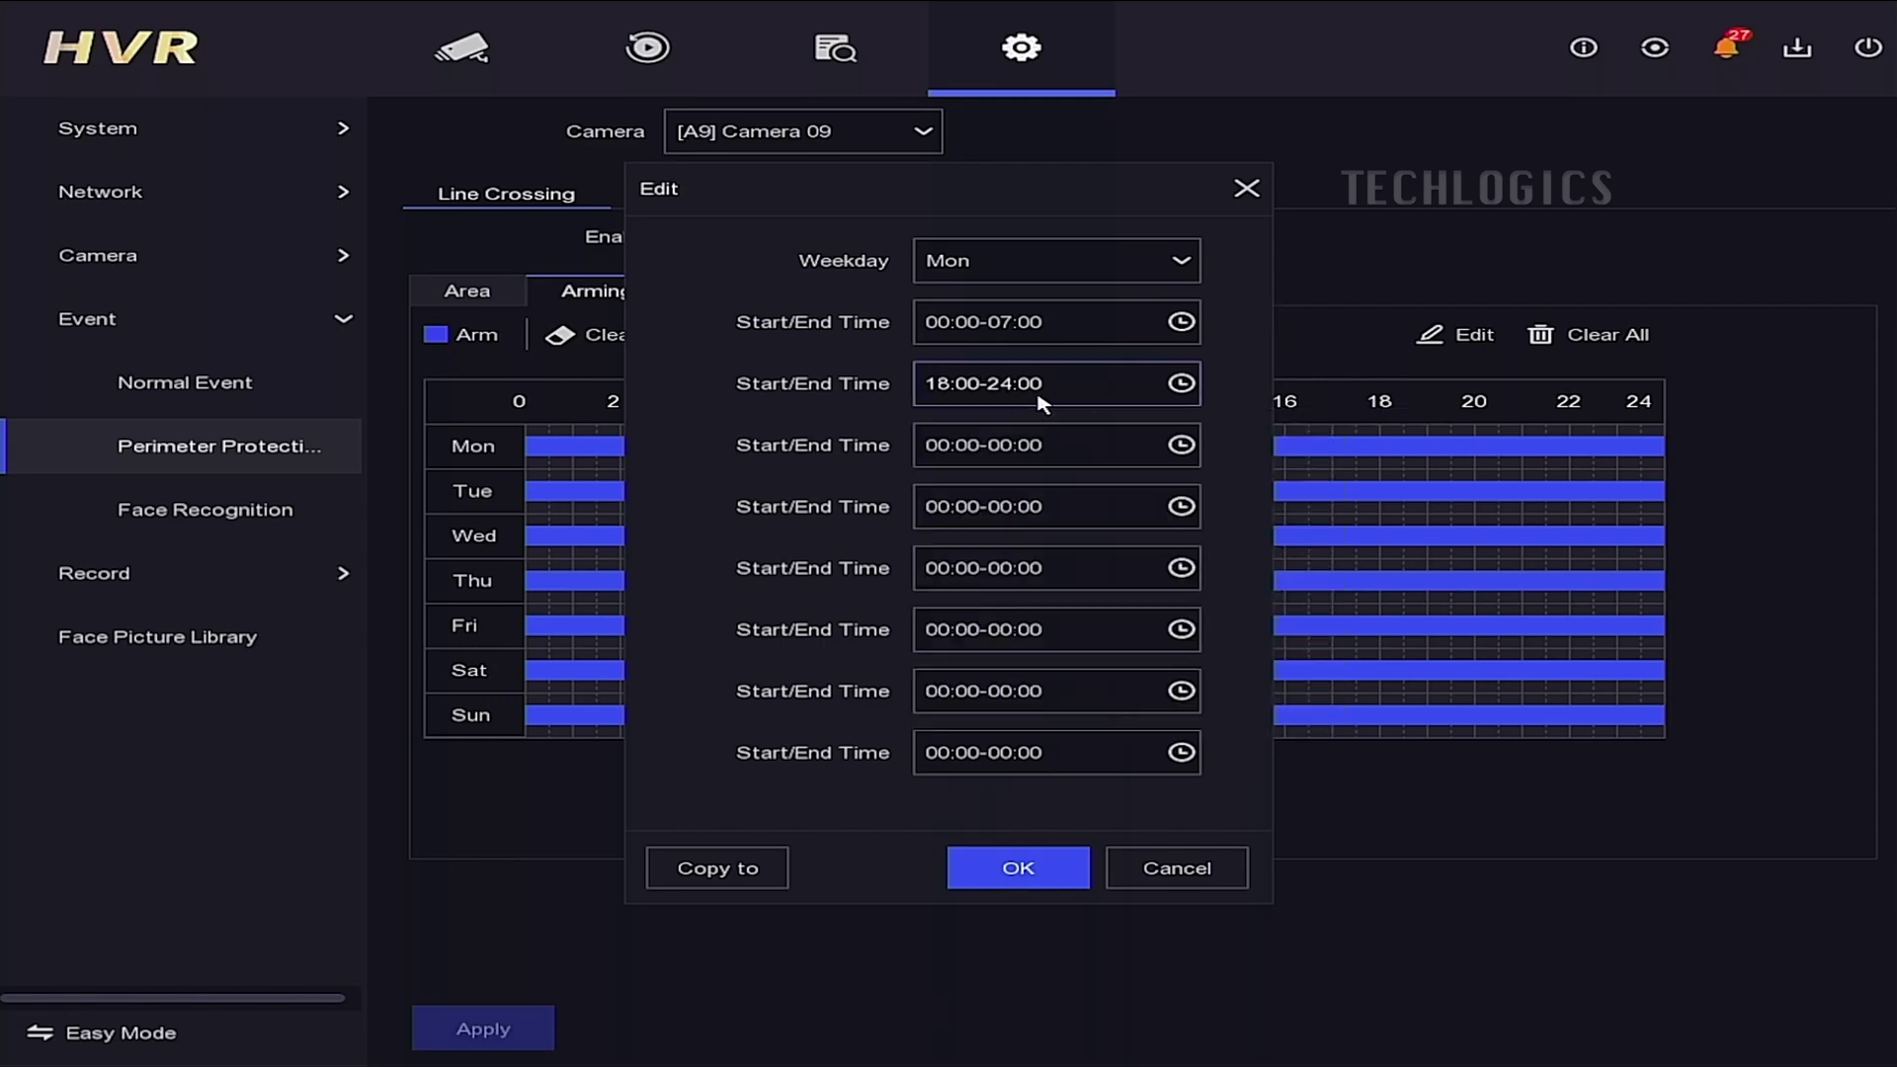
click(1055, 873)
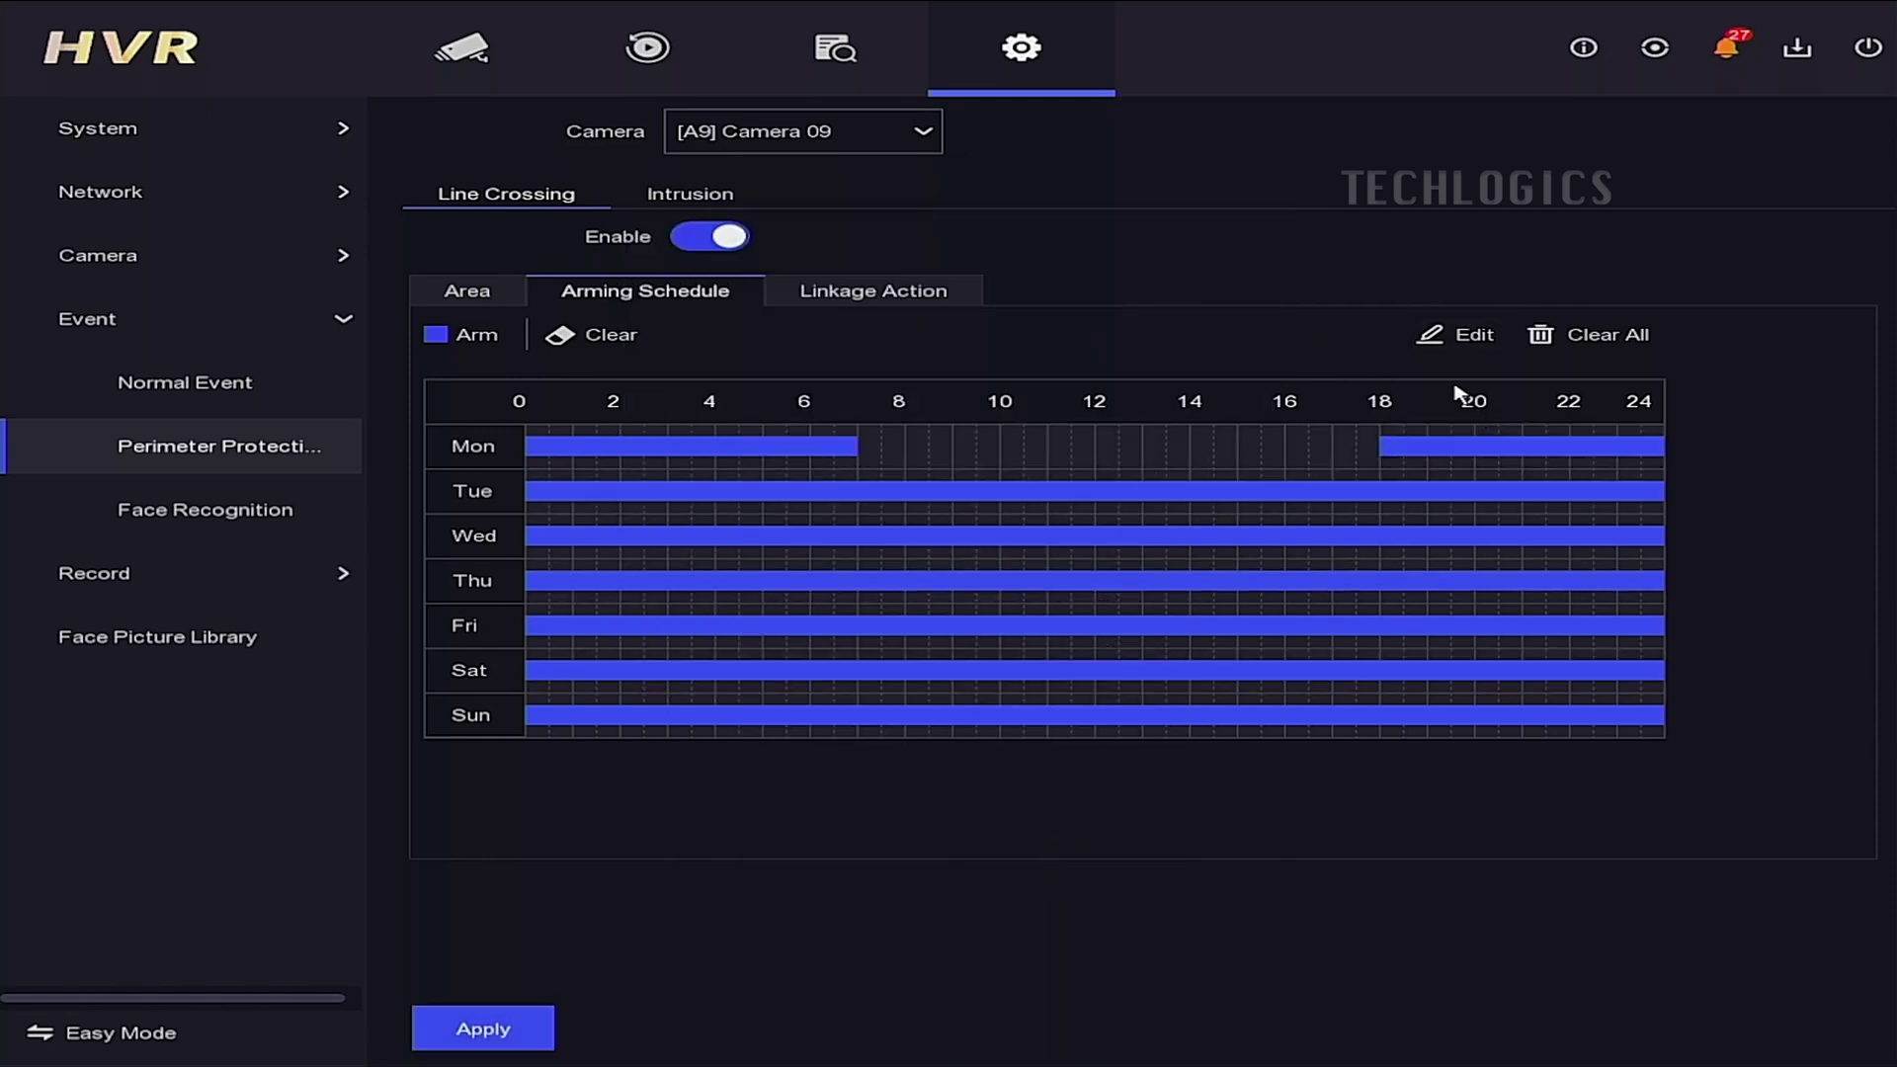
click(1462, 349)
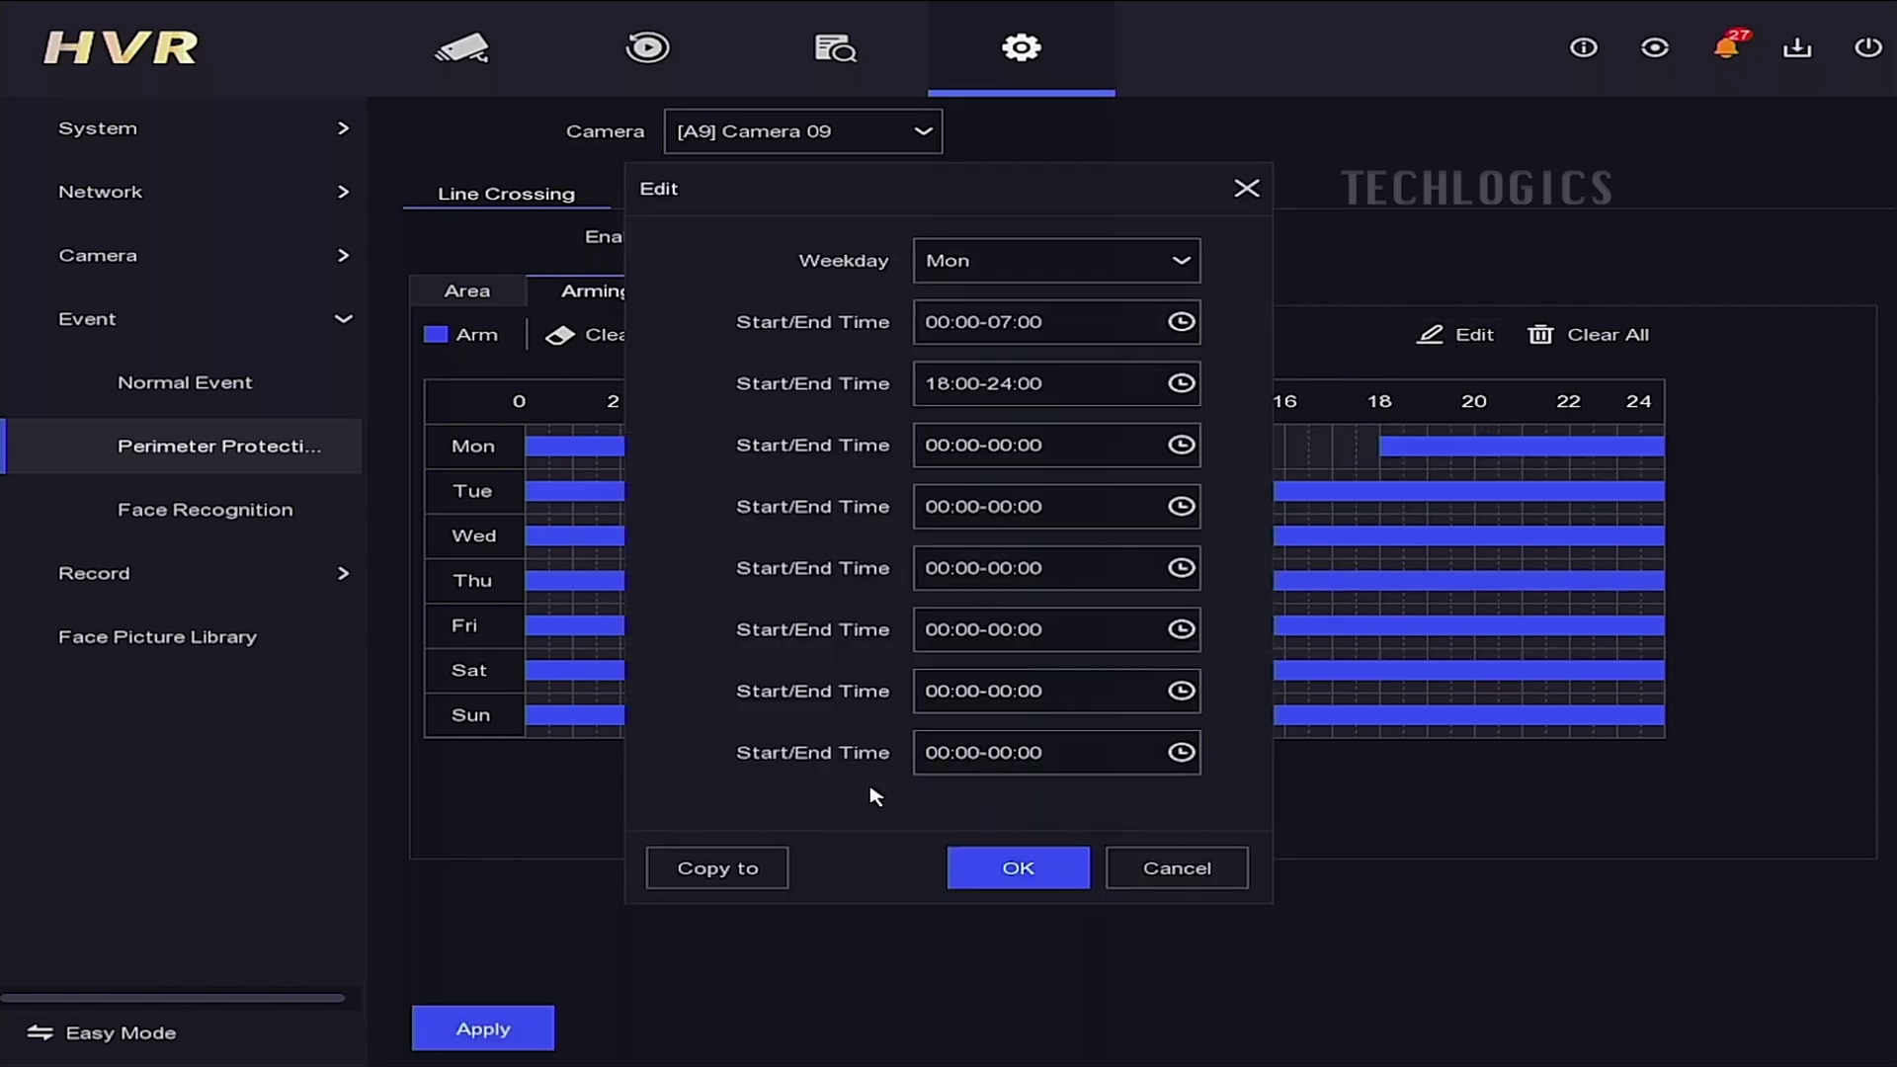
Step: Check Tuesday's current schedule, then return to Monday's periods
click(1028, 259)
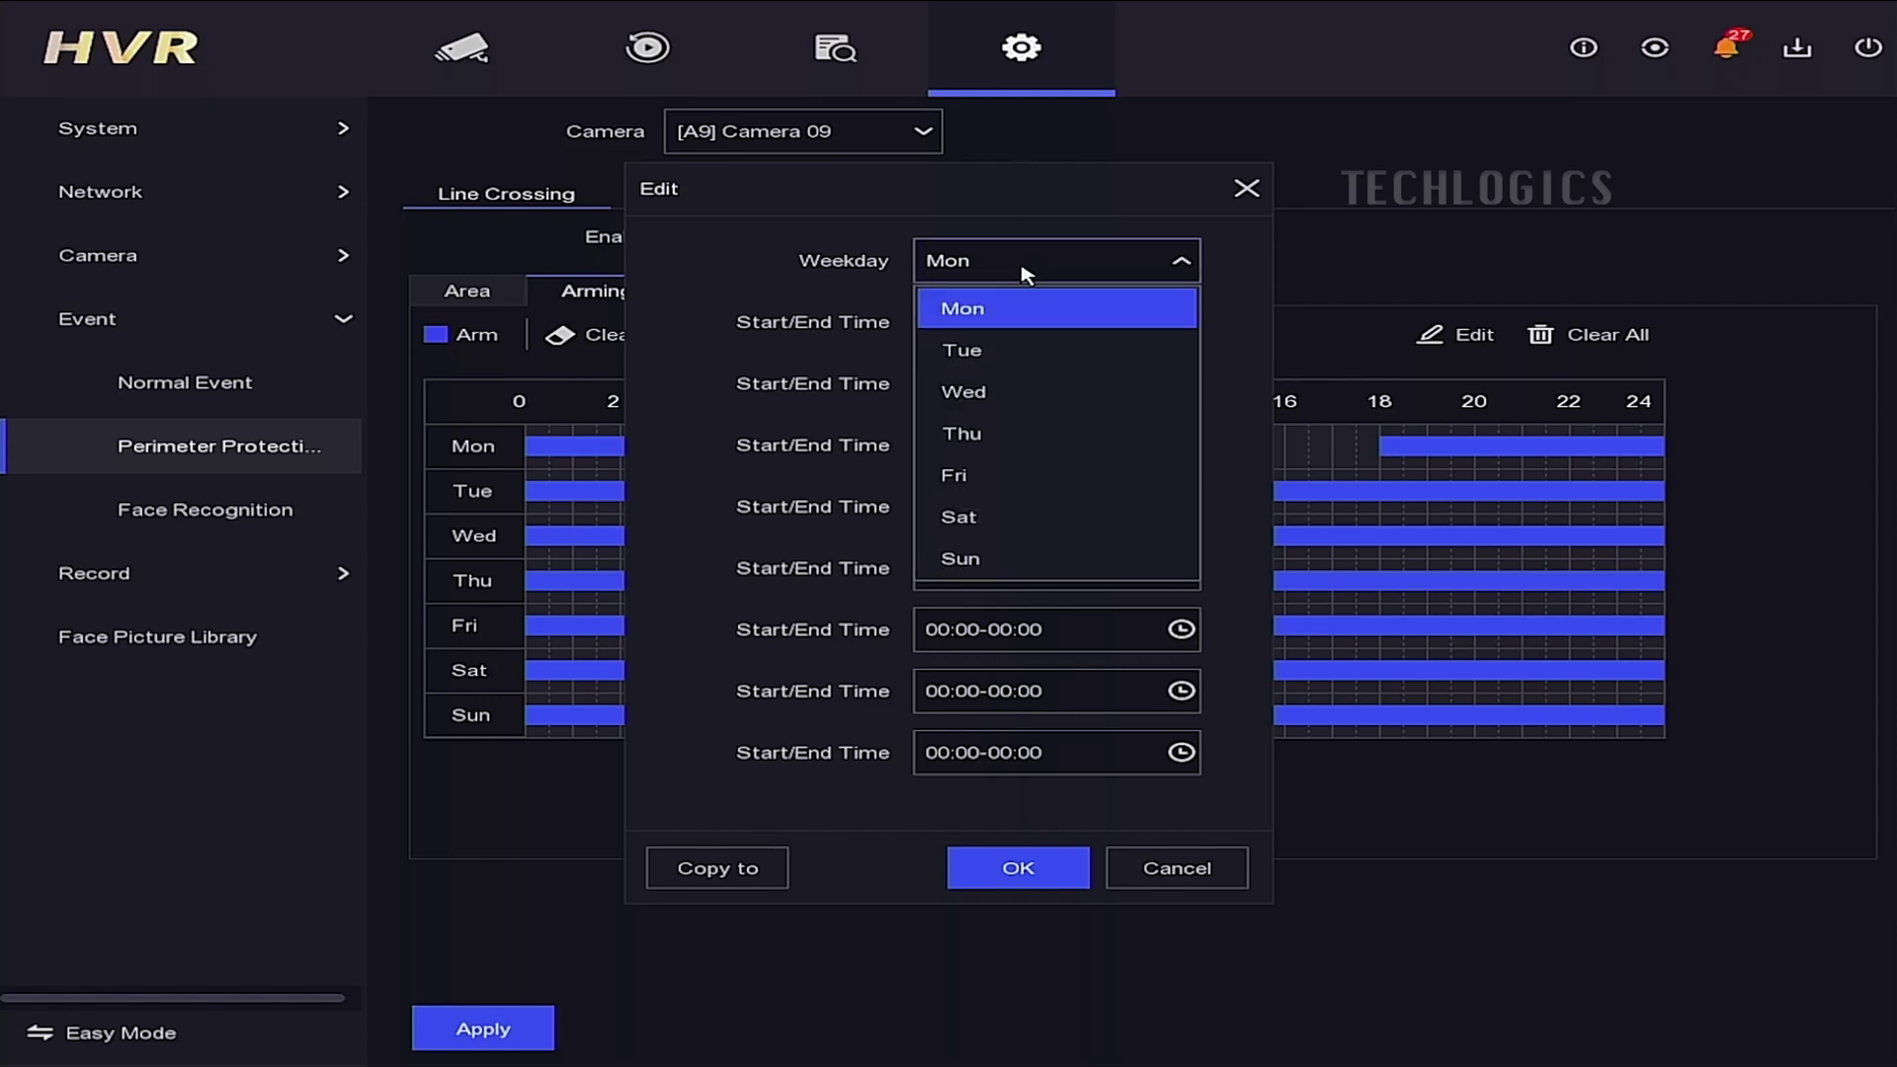
click(999, 356)
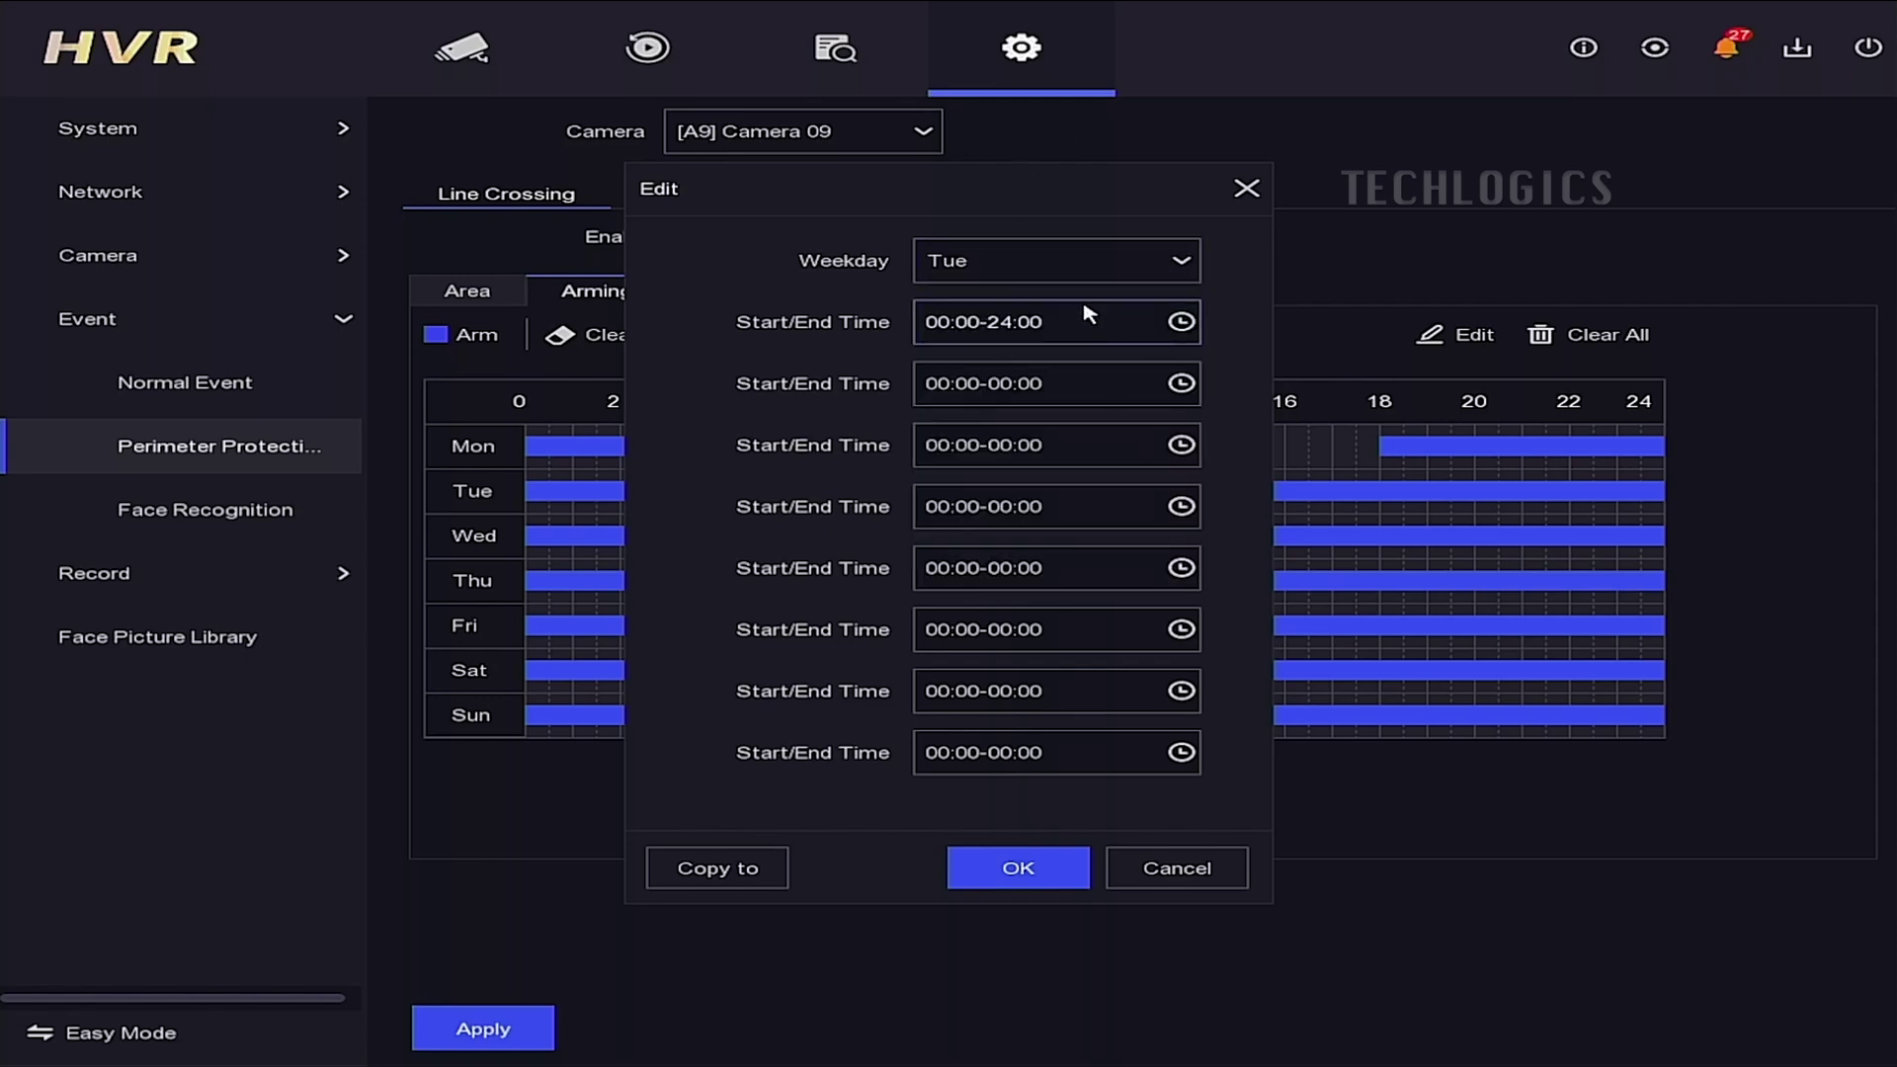
click(1059, 259)
click(1049, 302)
Step: Copy Monday's 00:00–07:00 and 18:00–24:00 periods to all days and apply
click(690, 884)
click(490, 391)
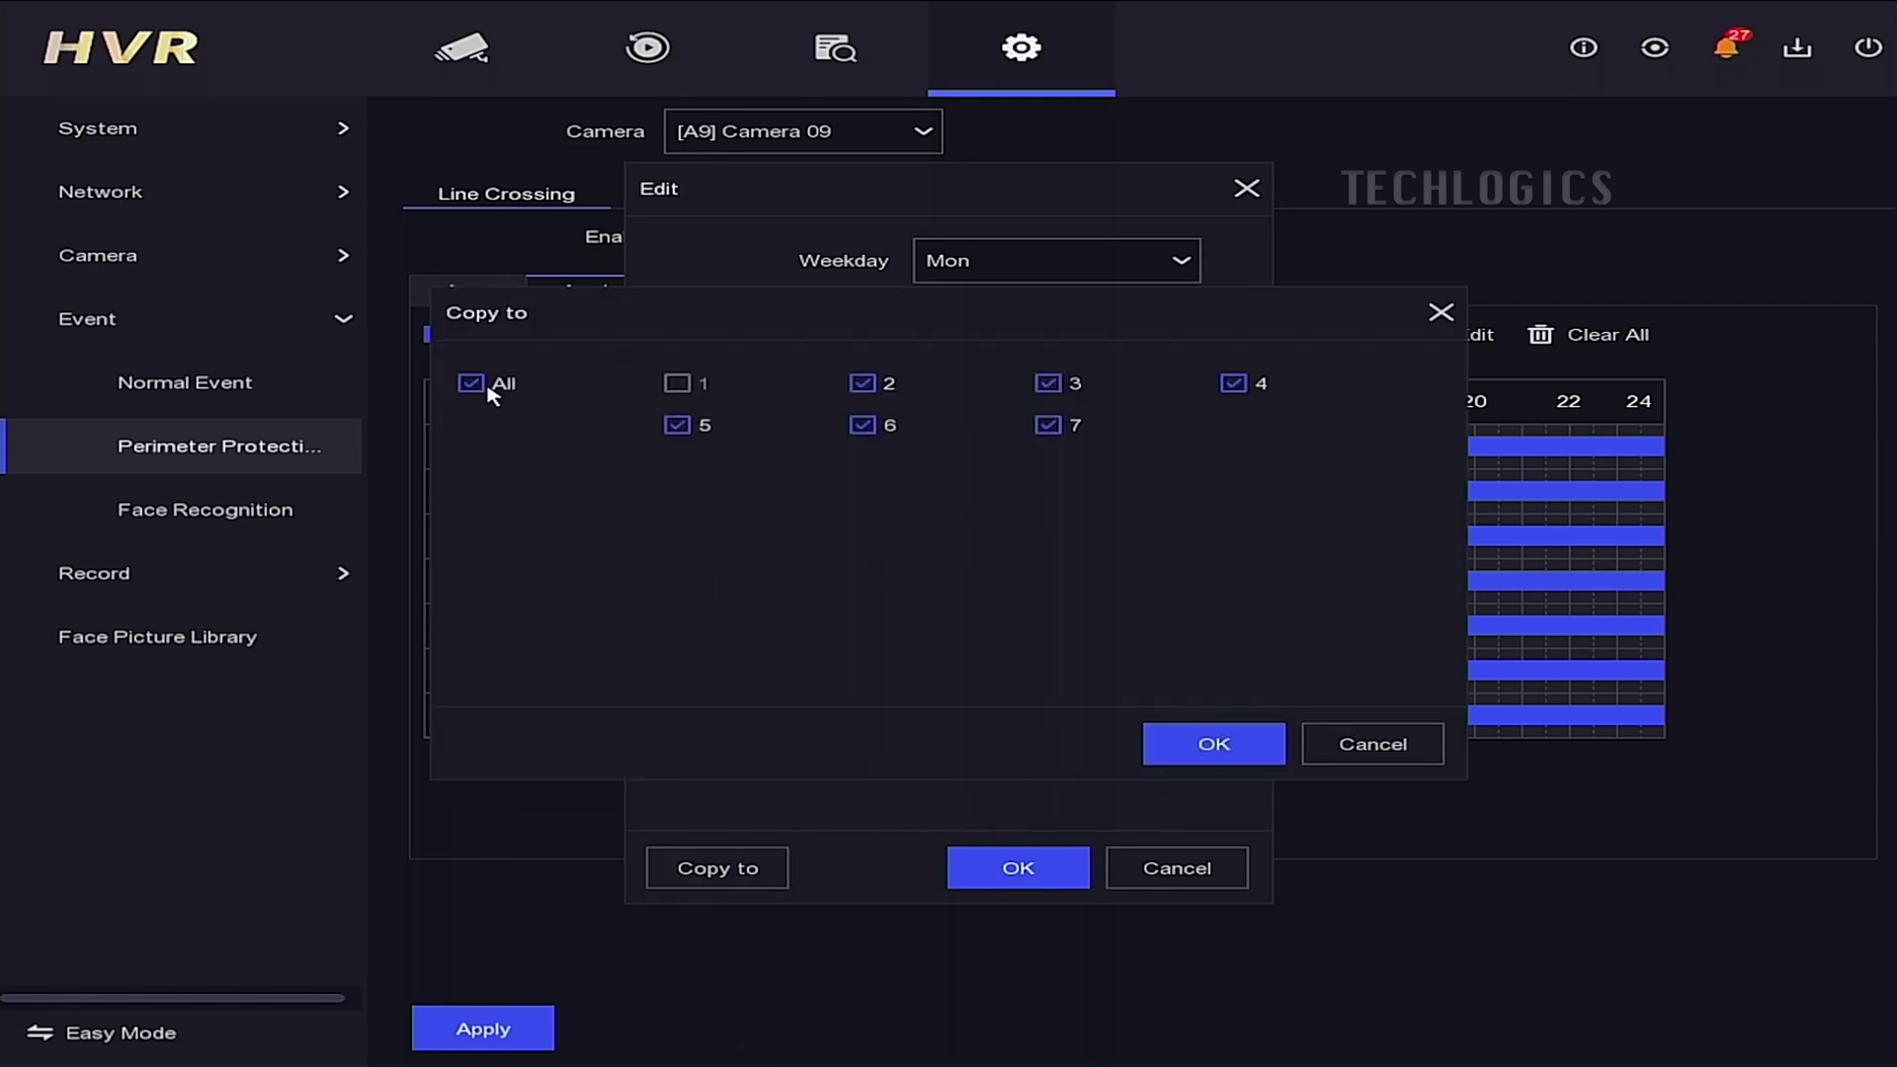
click(1180, 741)
click(1025, 874)
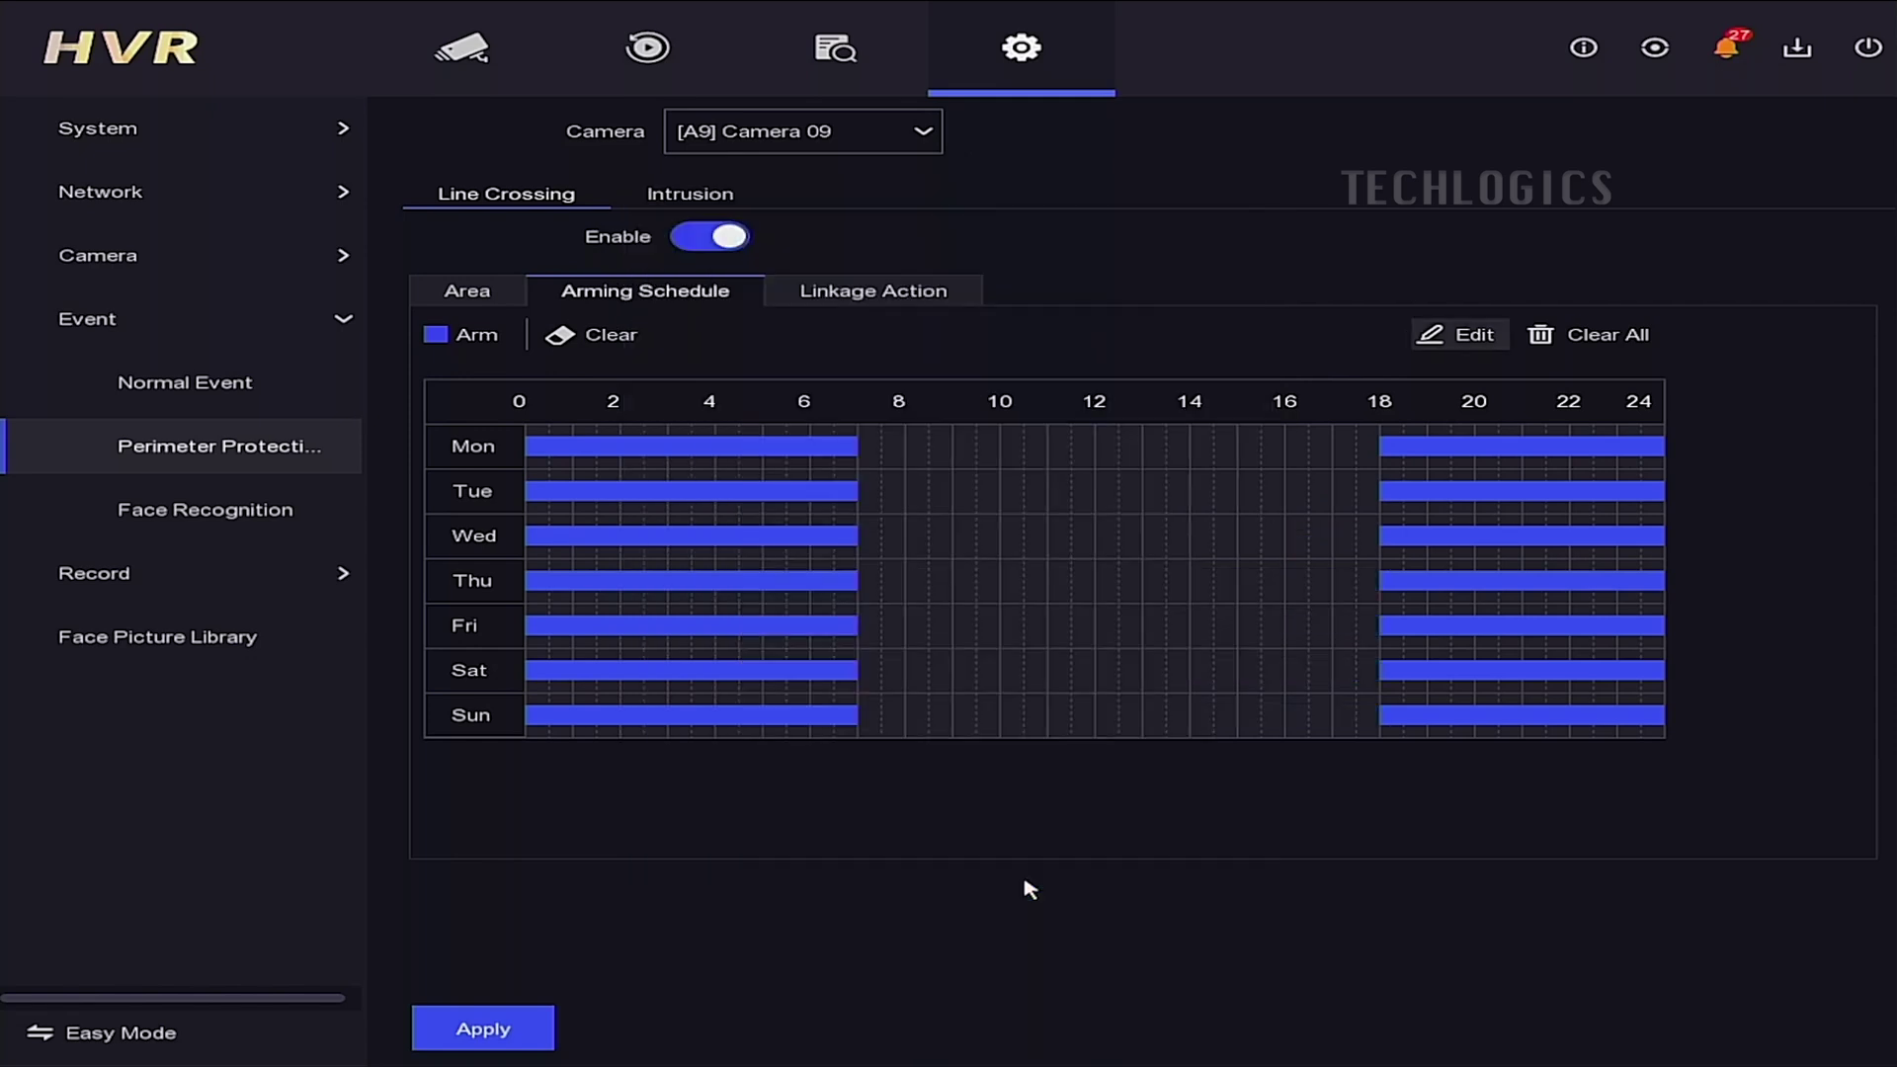
click(504, 1024)
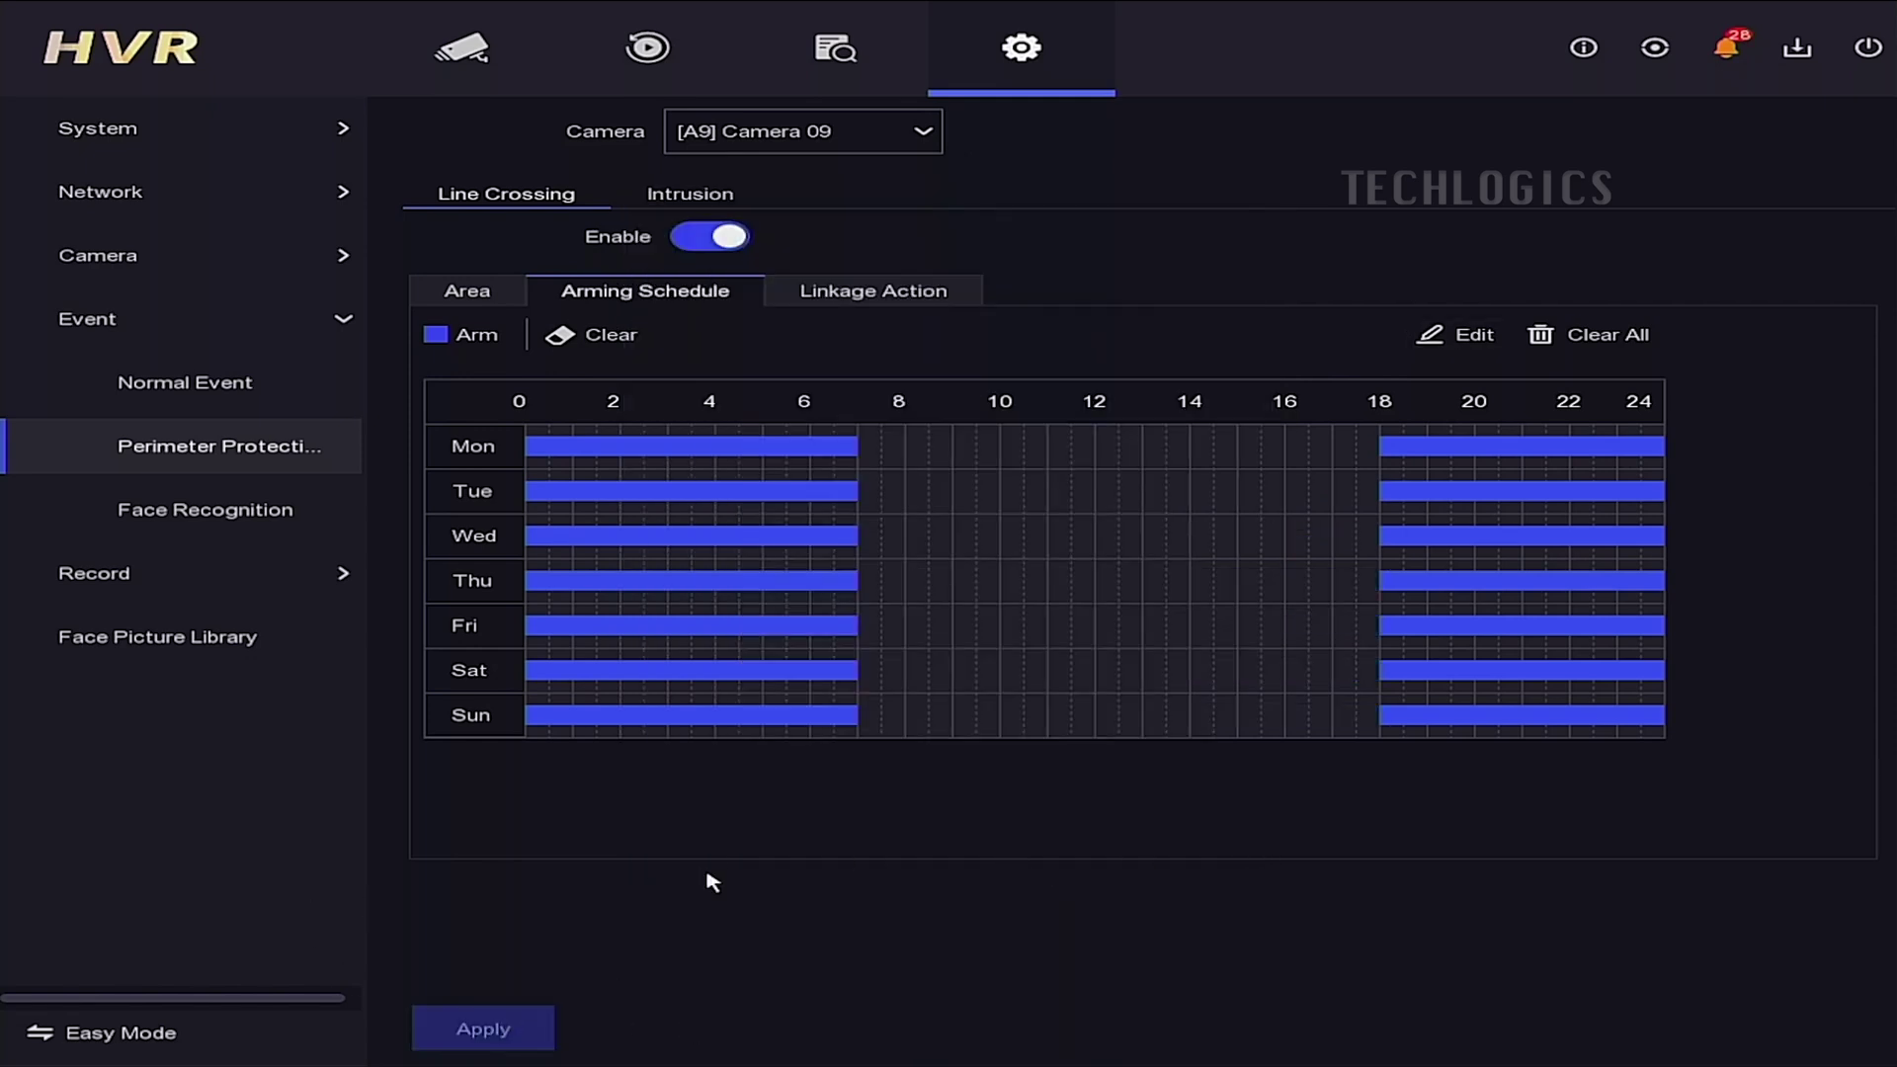
Step: Enable Notify Surveillance Center and Alarm Pop-up Window linkage actions for Camera 09 and apply
click(856, 299)
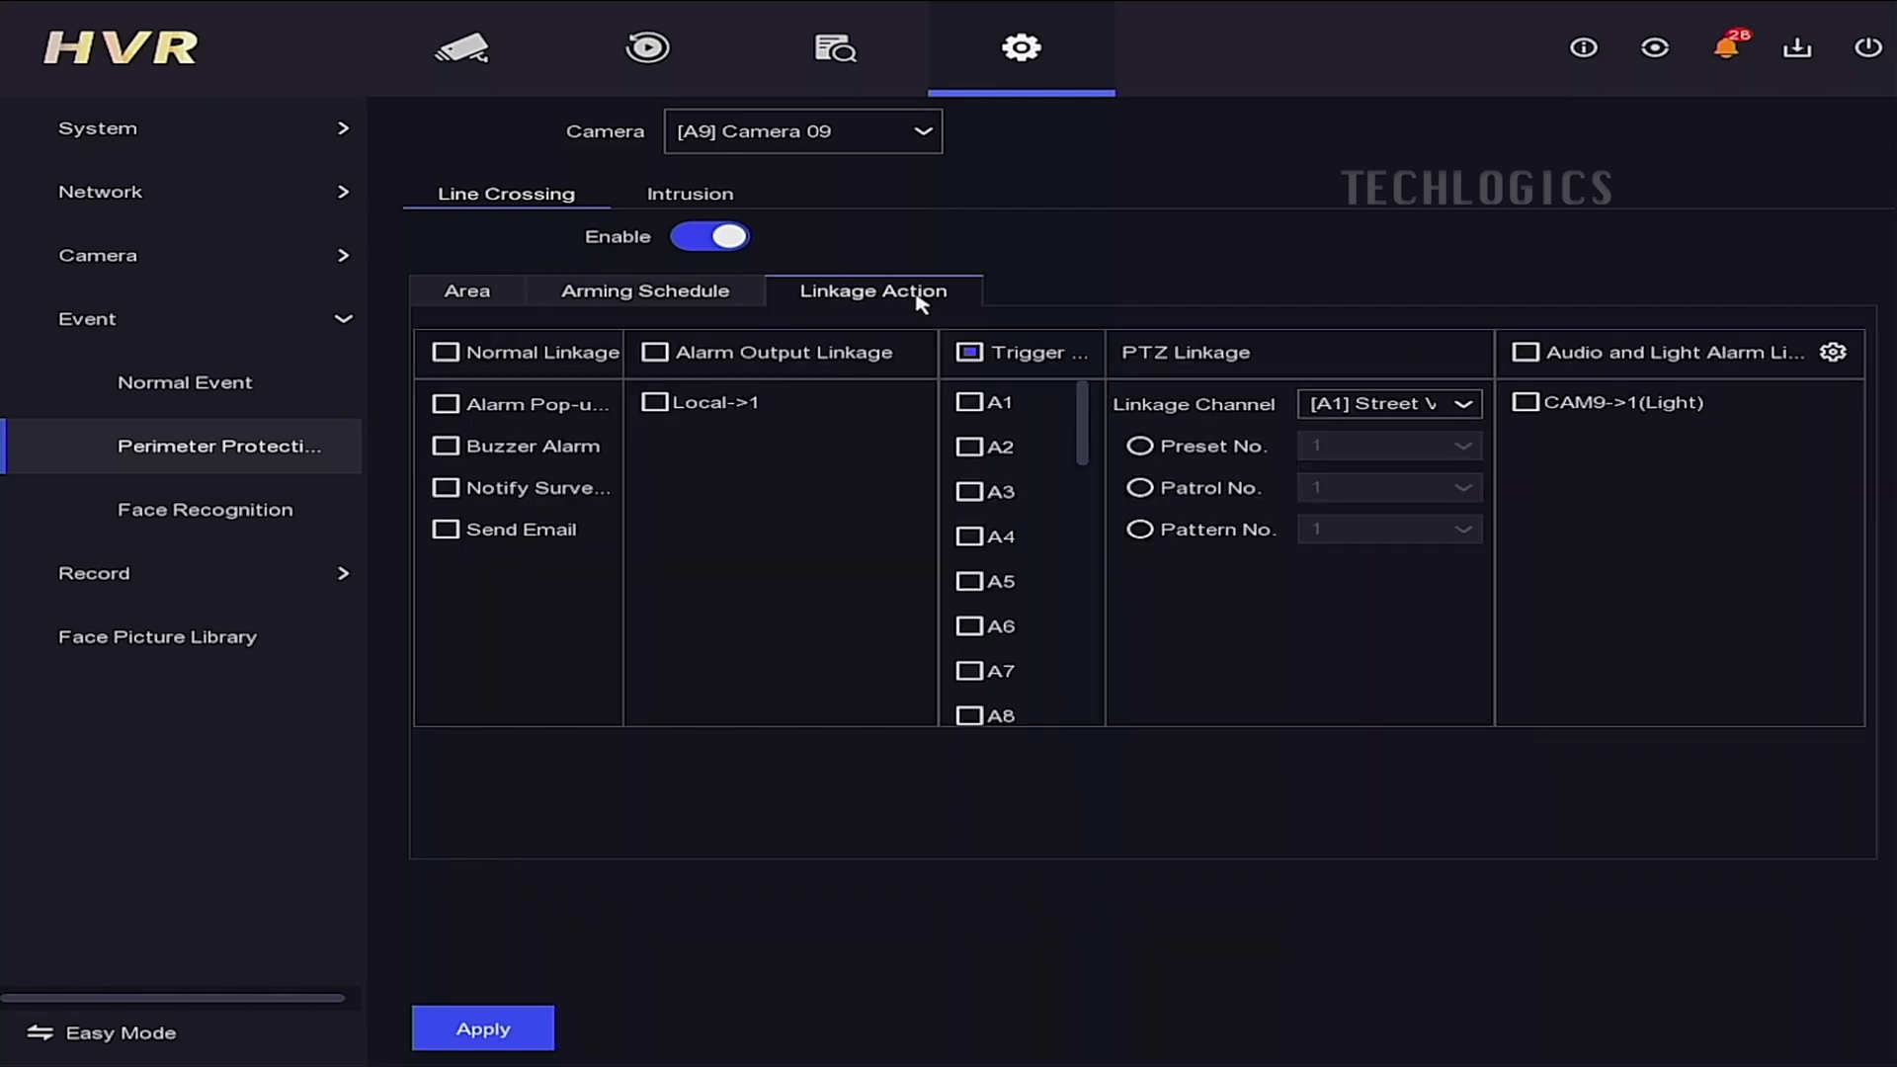
click(446, 490)
click(456, 408)
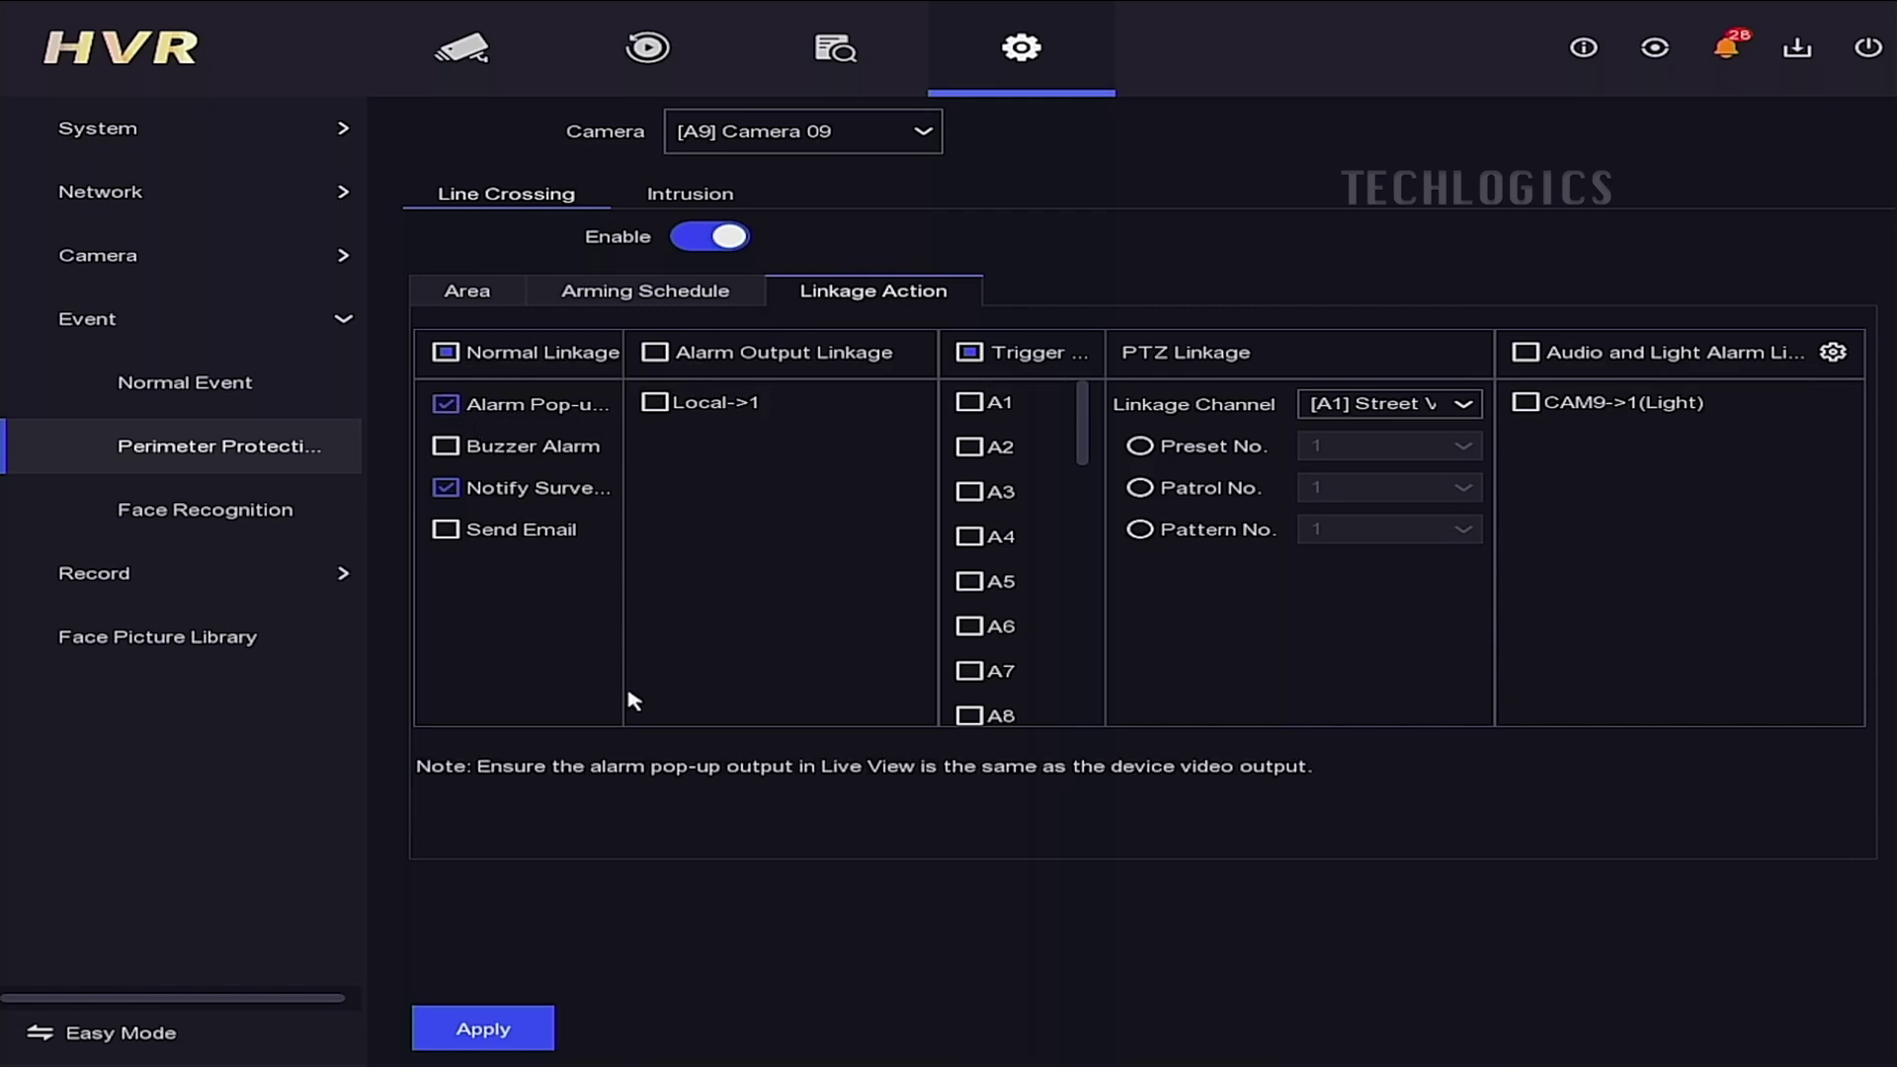
click(531, 1032)
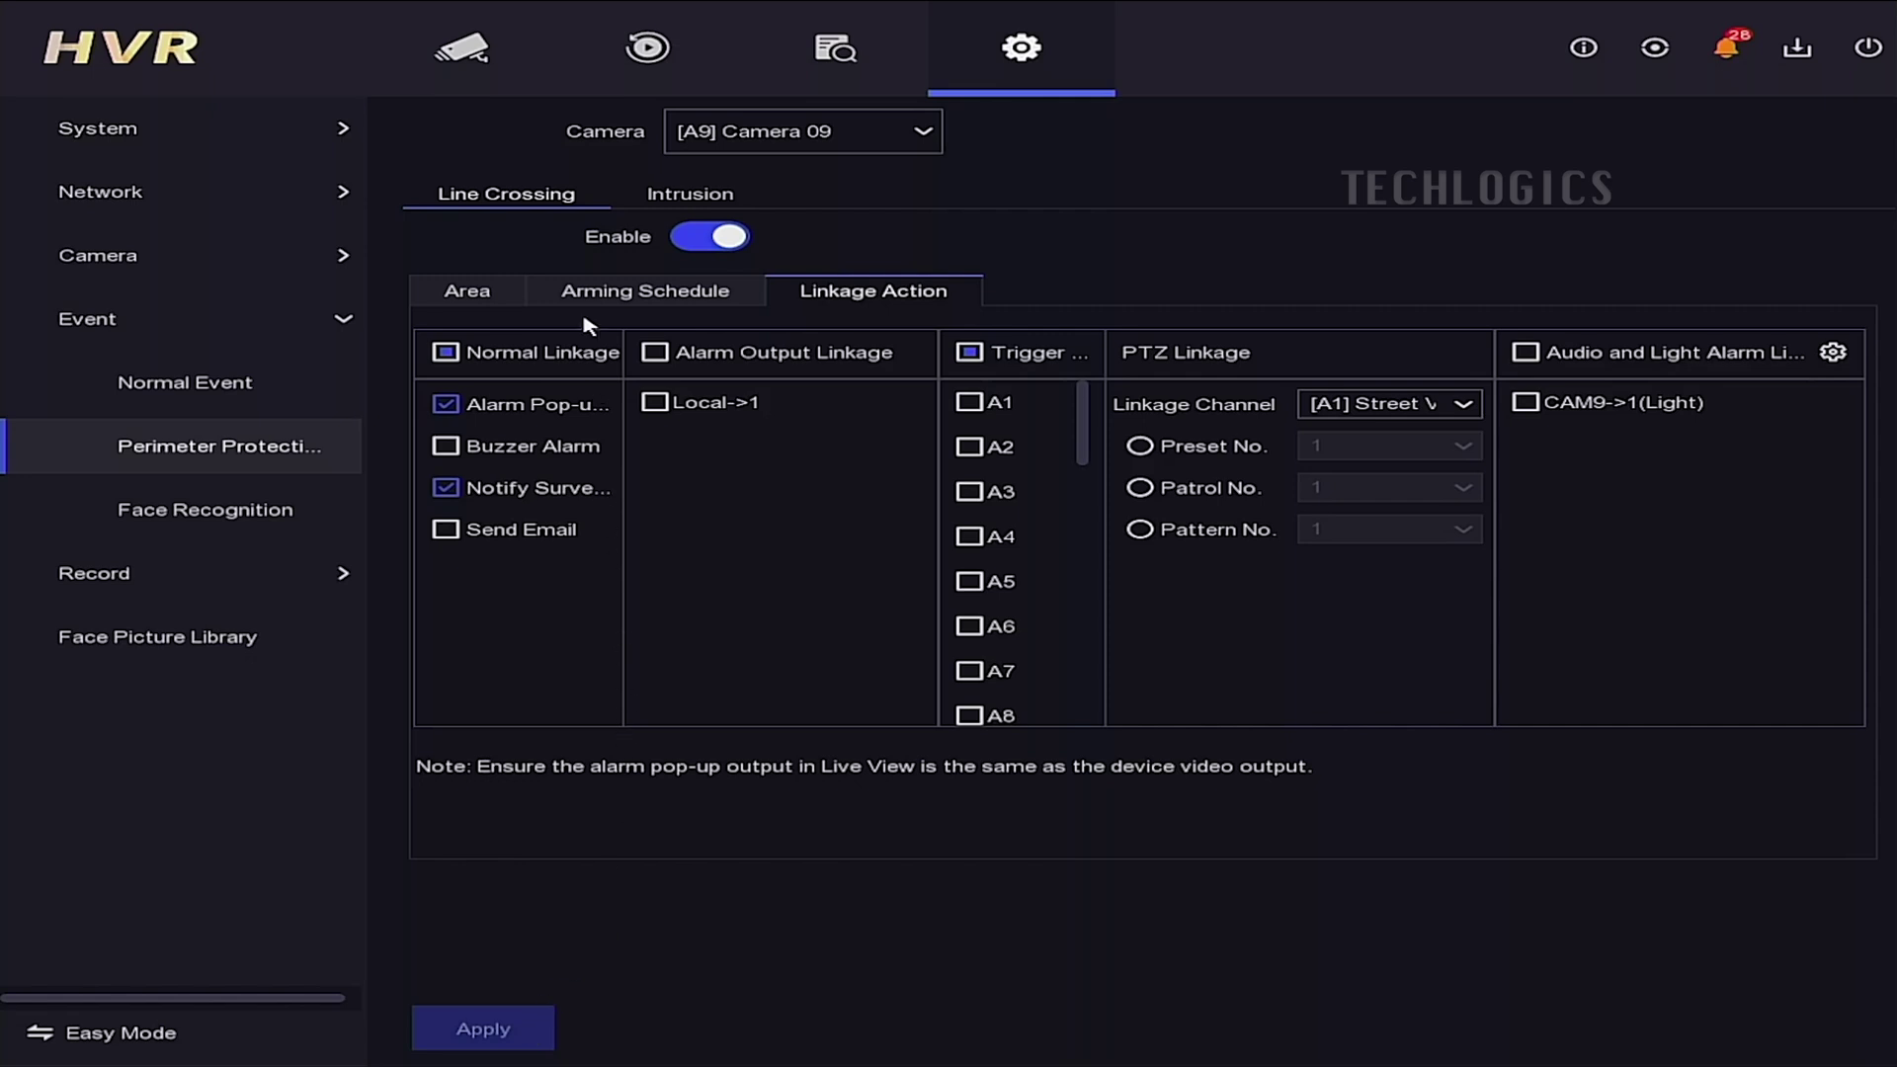
Step: Watch Camera 09 full-screen in live view until the phone alert arrives, then restore the 4-split
click(491, 51)
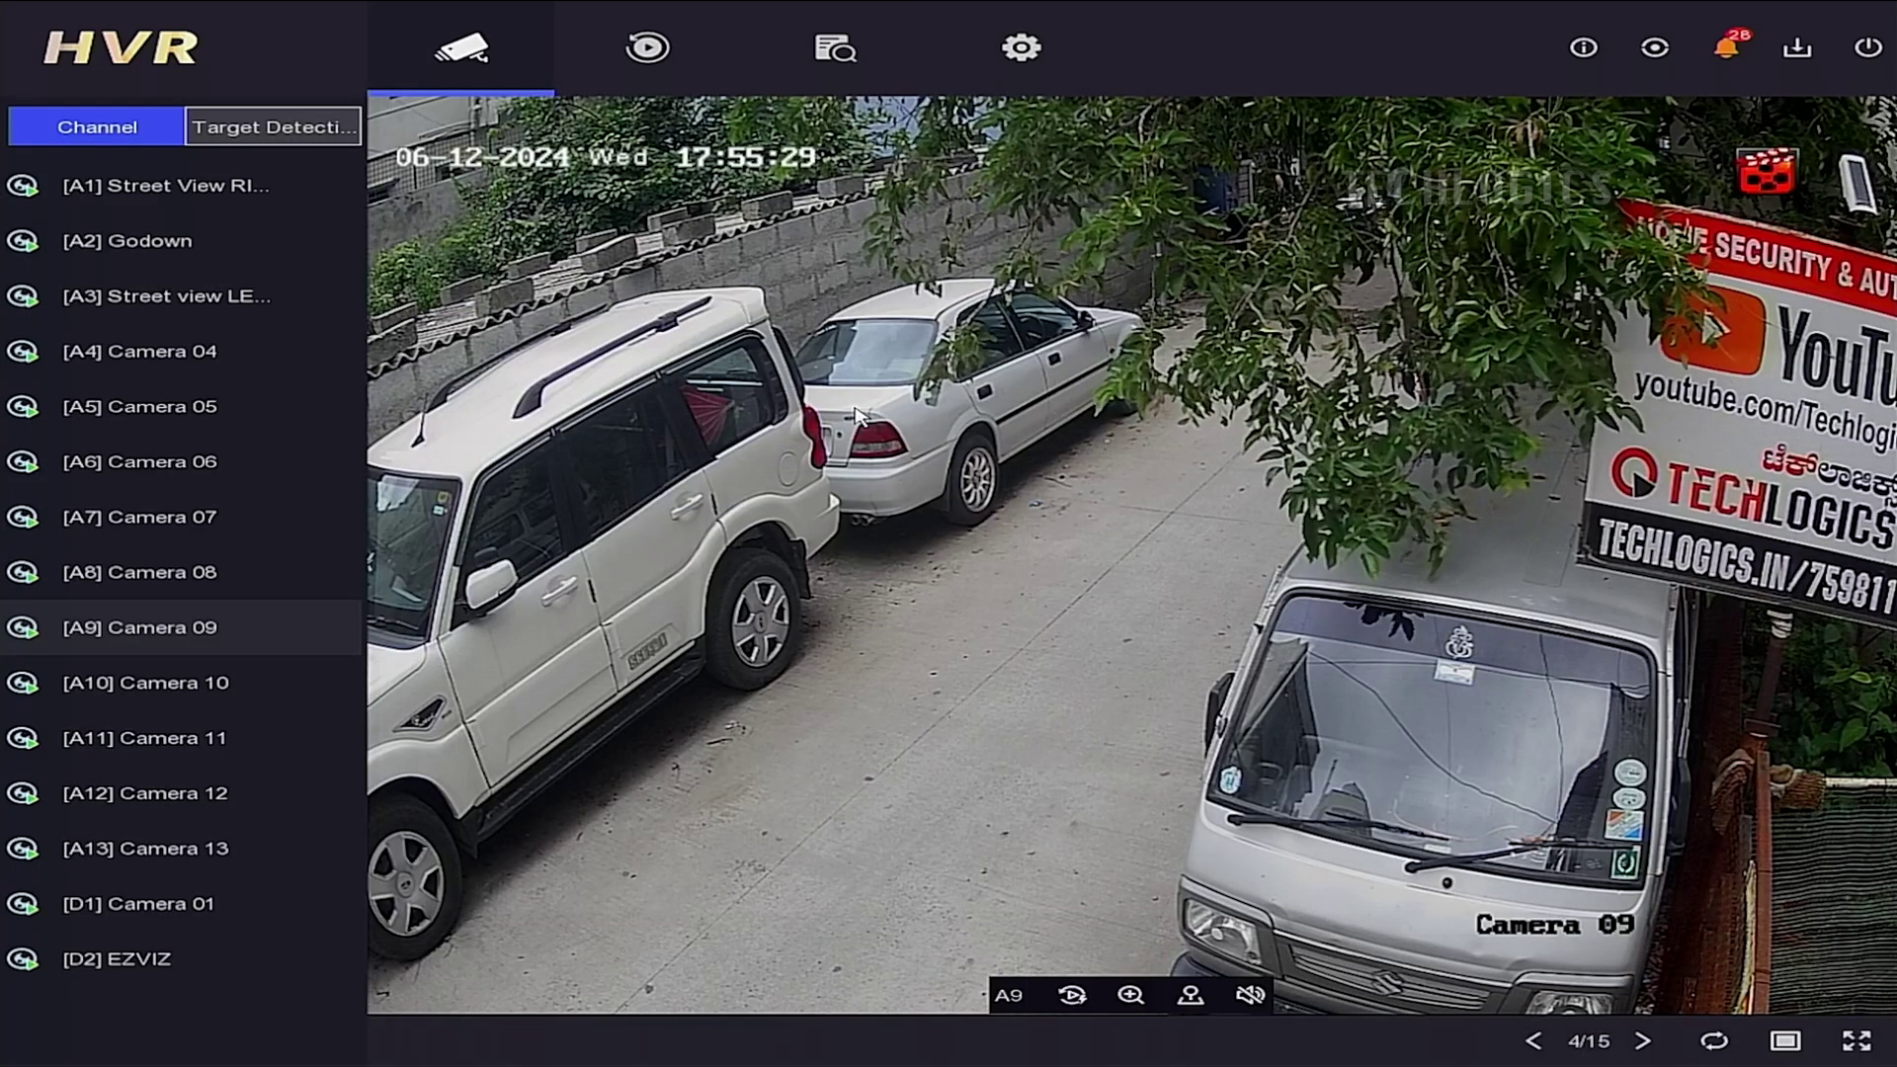
double_click(859, 420)
mouse_move(828, 388)
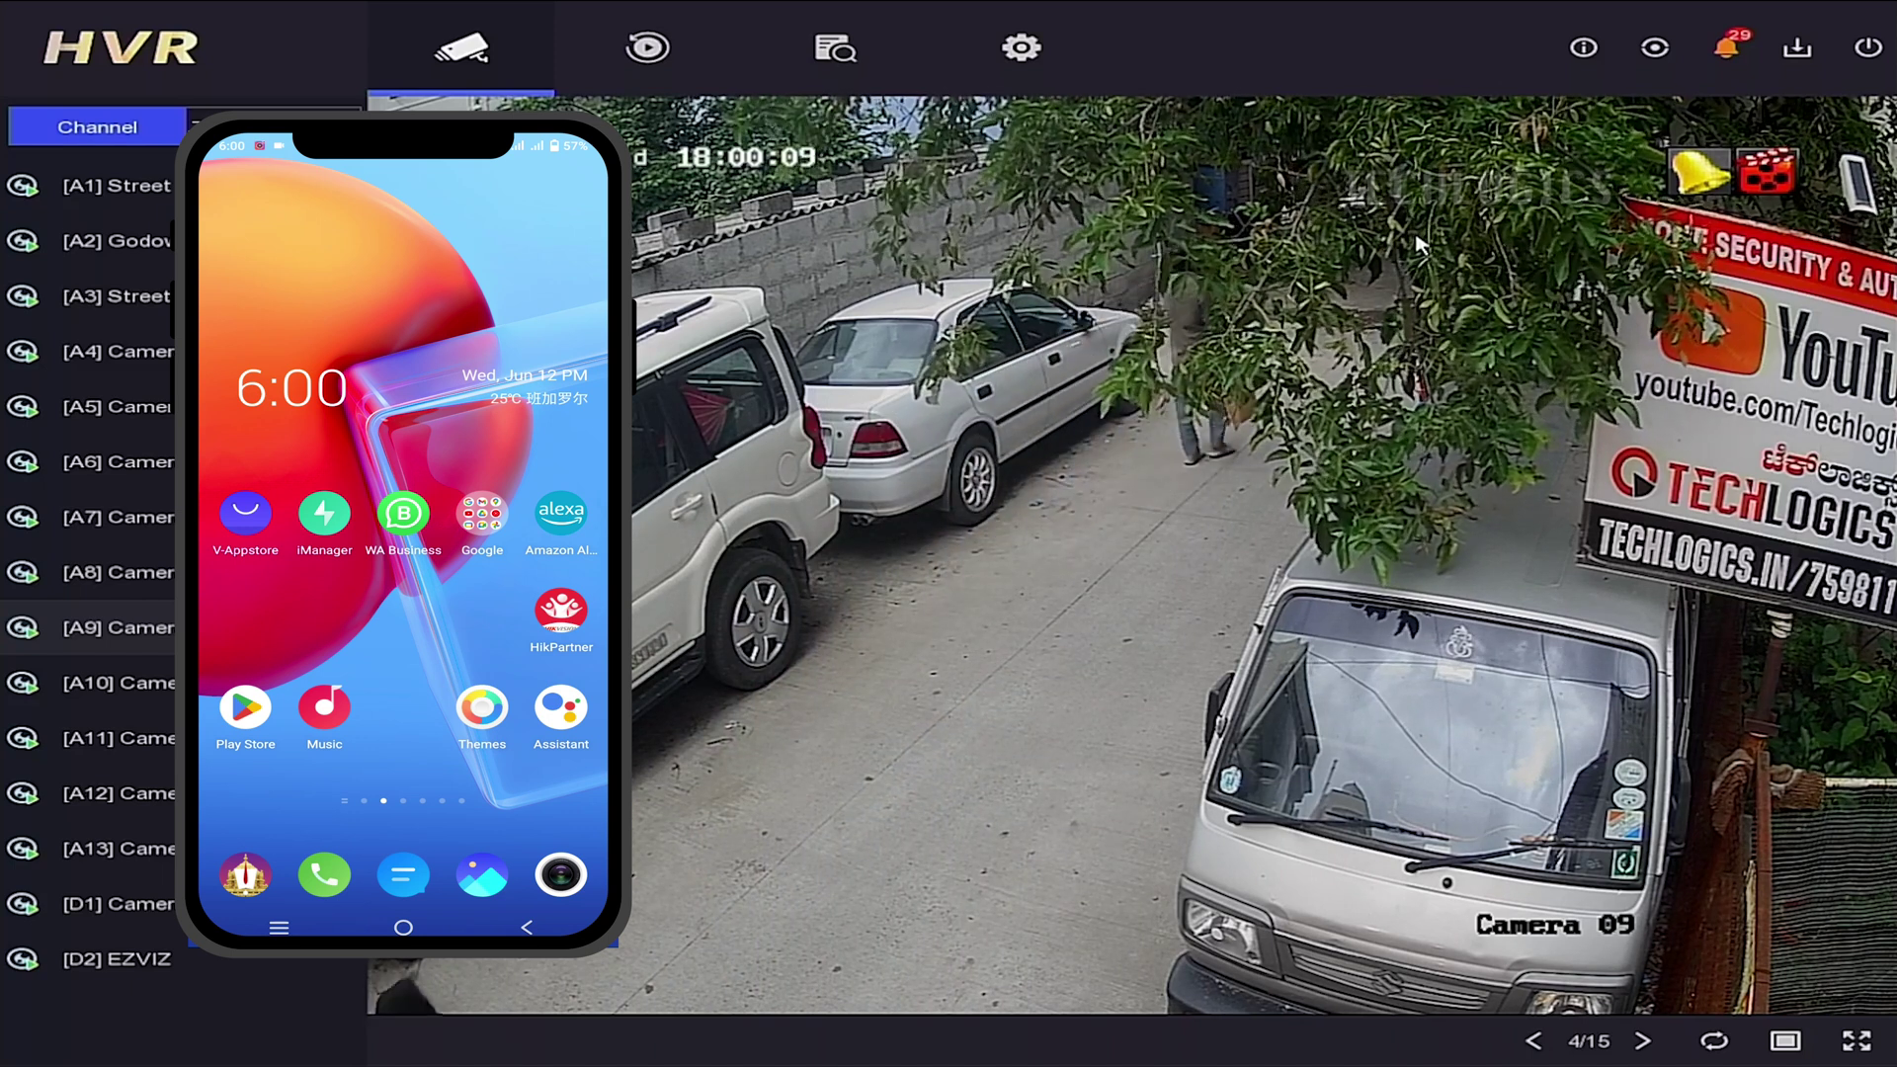
double_click(1419, 244)
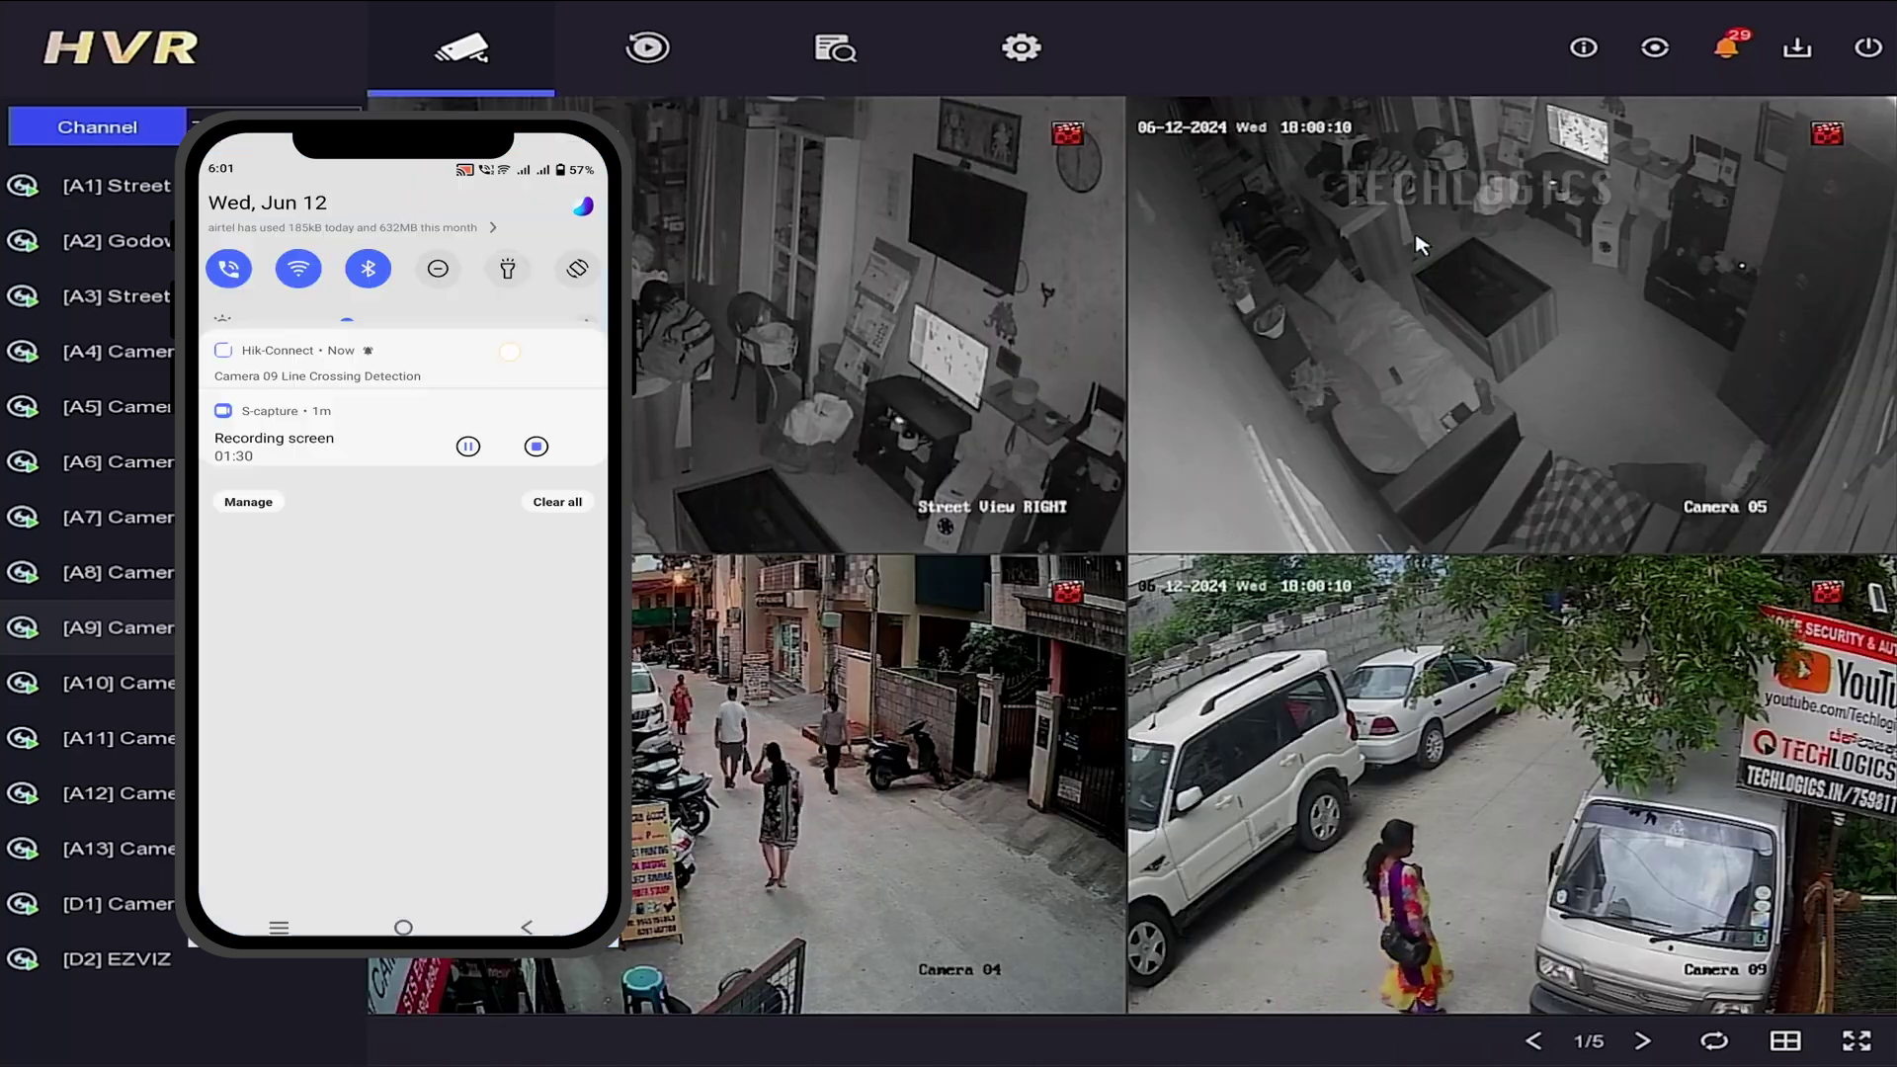